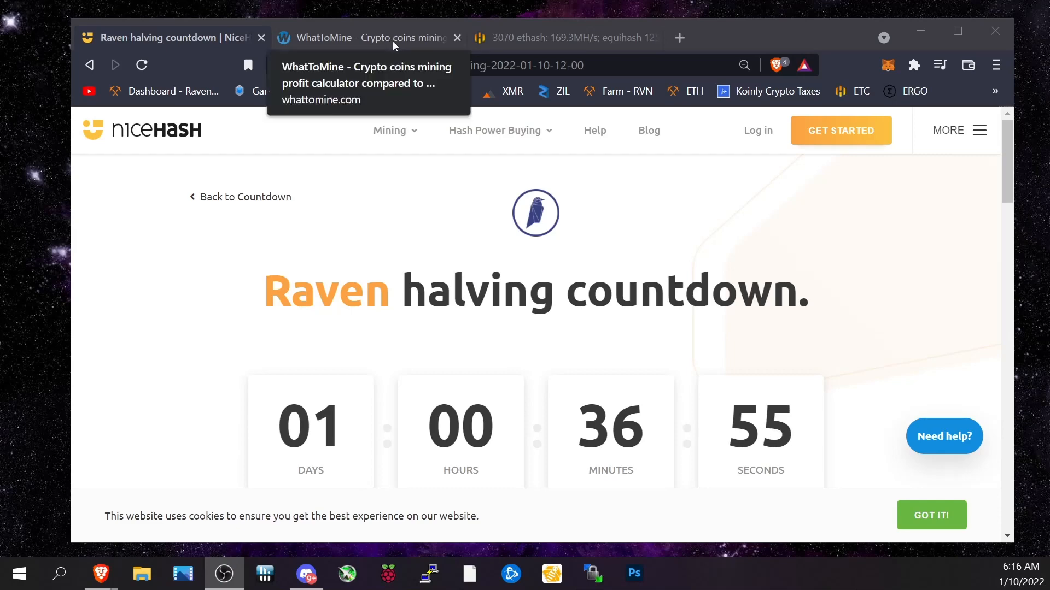
Change the RTX 3060 count from 8 to 7 in WhatToMine and recalculate profitability.
left_click(393, 39)
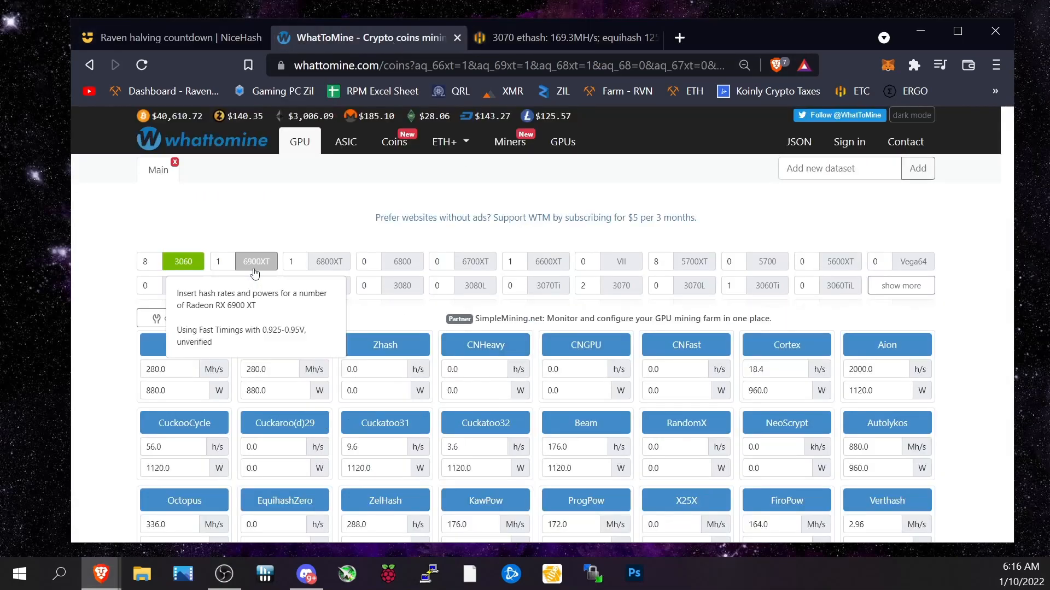
left_click(901, 286)
double_click(145, 262)
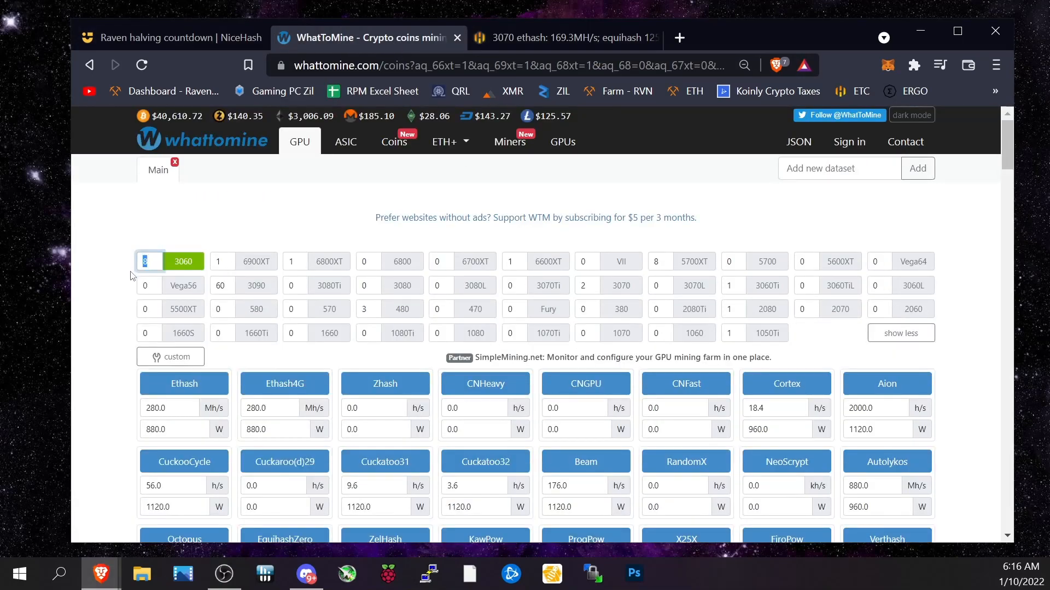
type("7")
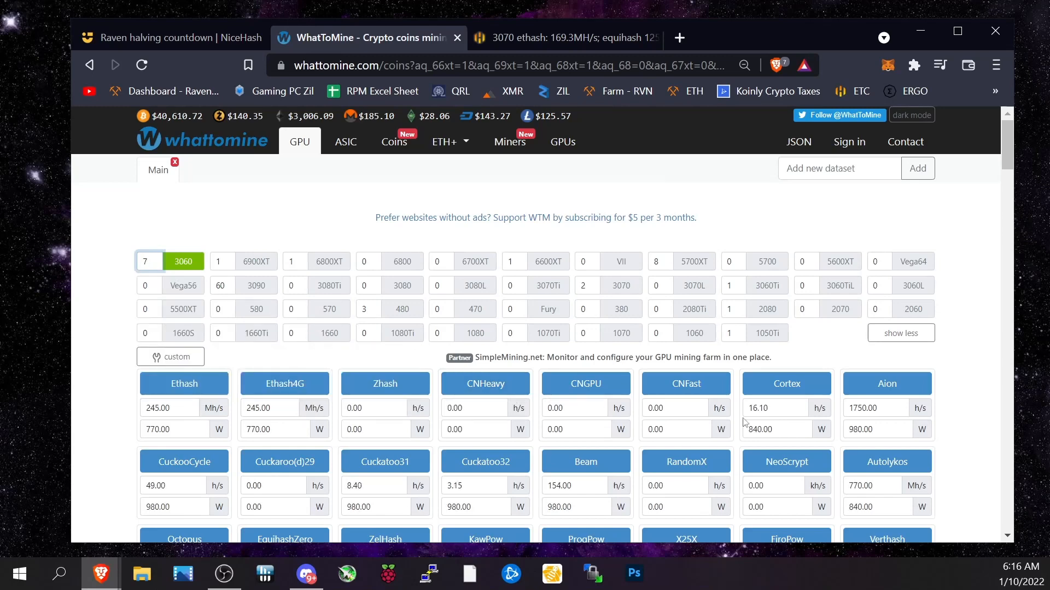
scroll(524, 328, "down", 2)
left_click(787, 481)
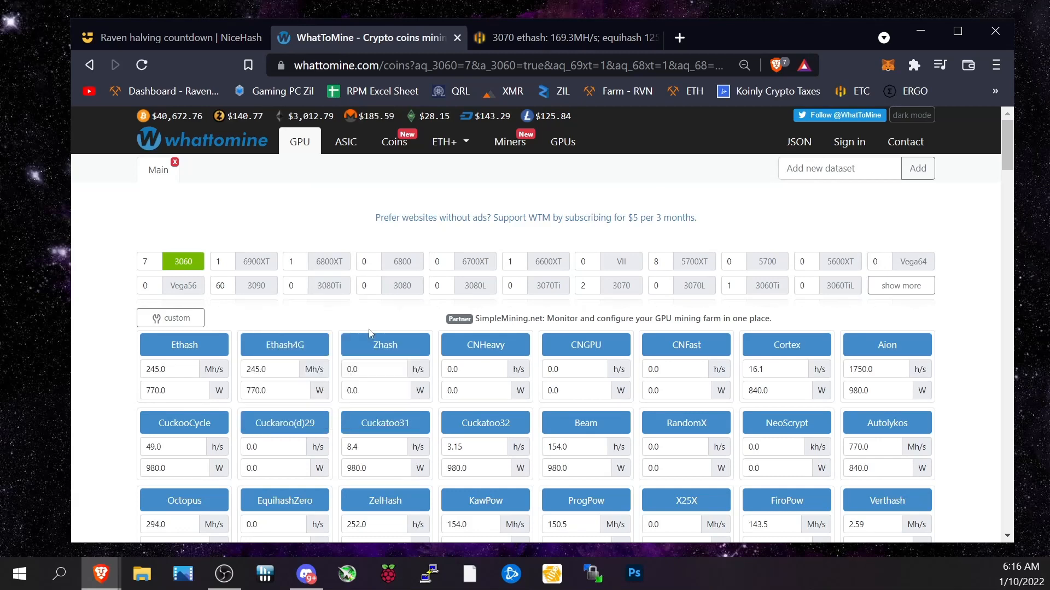
scroll(503, 337, "down", 2)
scroll(502, 337, "down", 3)
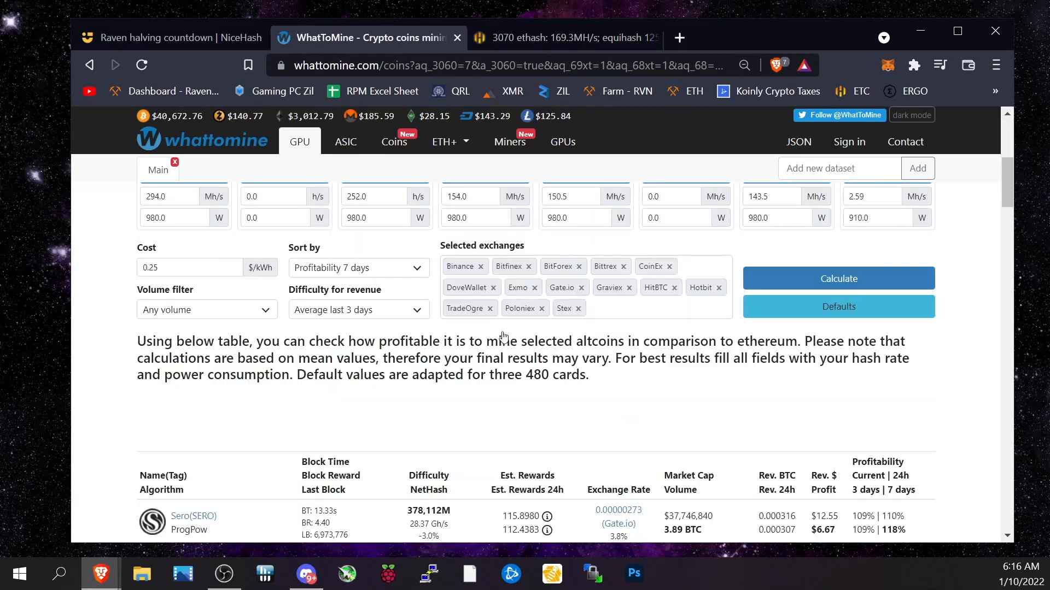
scroll(502, 338, "down", 3)
scroll(509, 337, "down", 2)
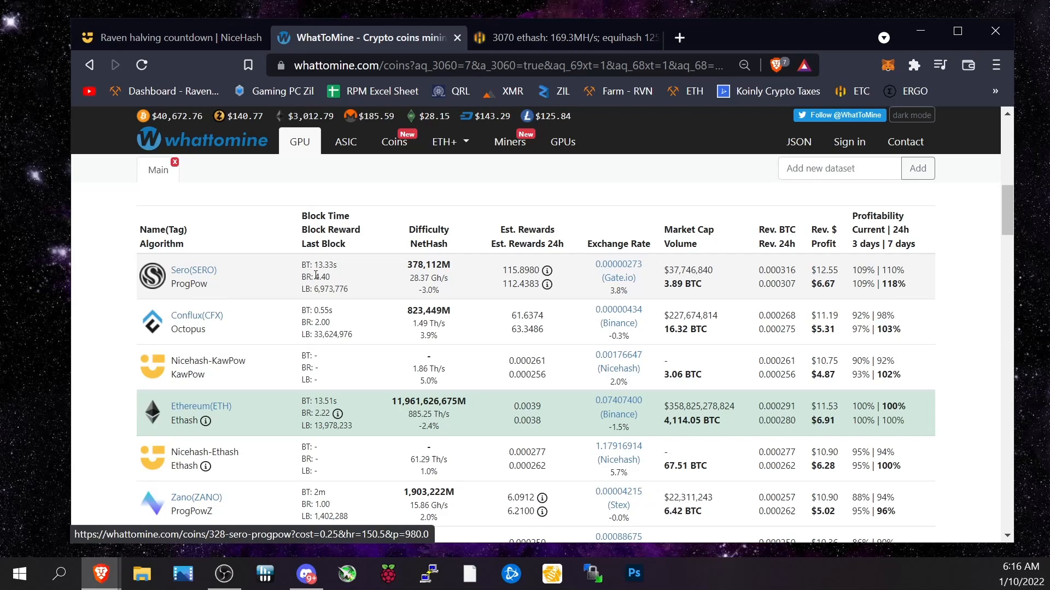
scroll(354, 276, "up", 3)
scroll(354, 275, "up", 3)
Sort results by Current Profit with revenue based on Current difficulty and recalculate.
left_click(354, 271)
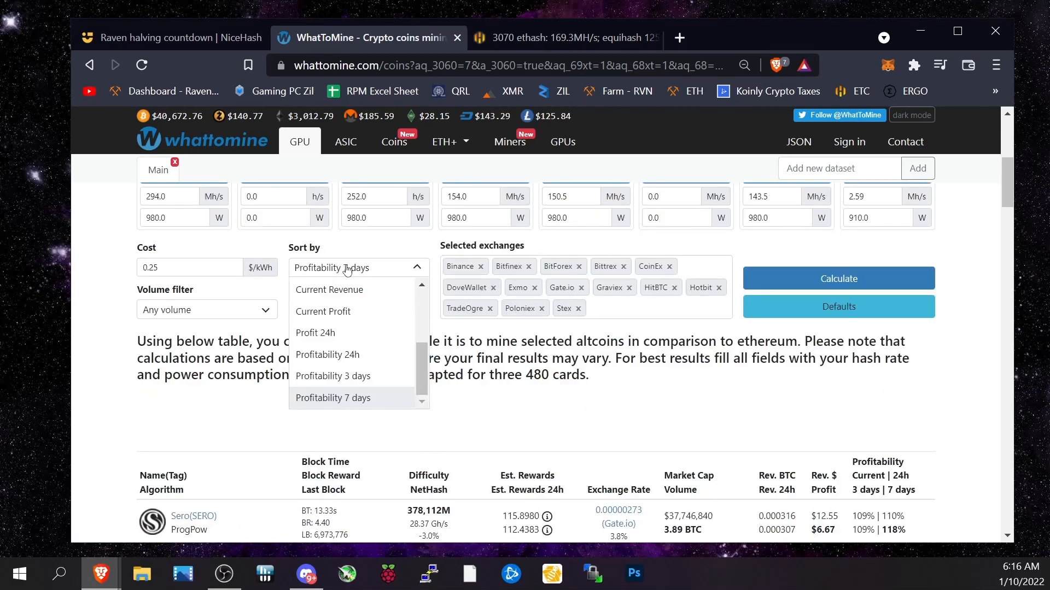
left_click(337, 304)
left_click(358, 309)
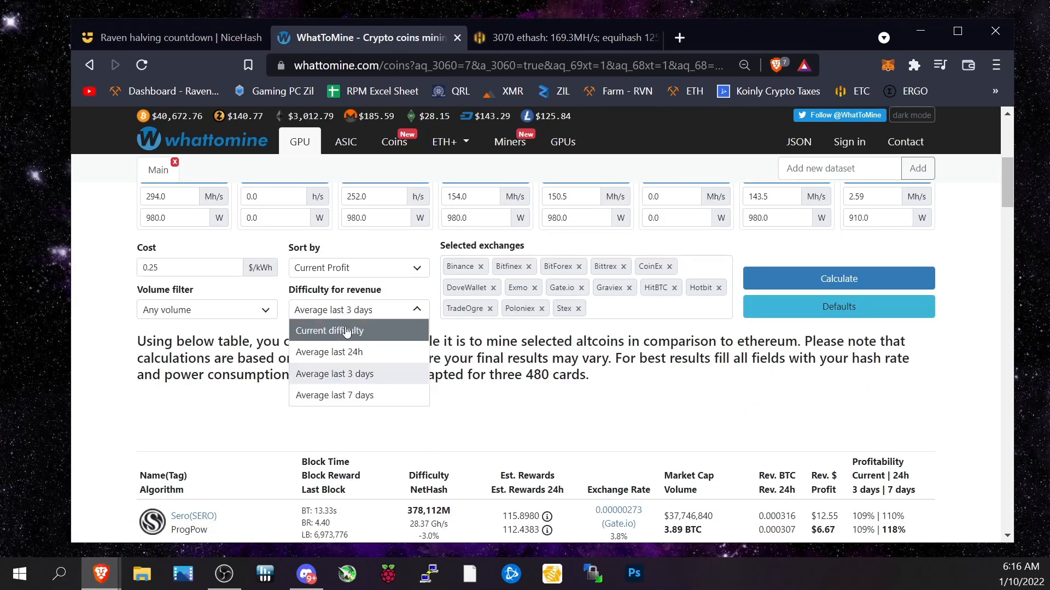
left_click(337, 328)
left_click(801, 277)
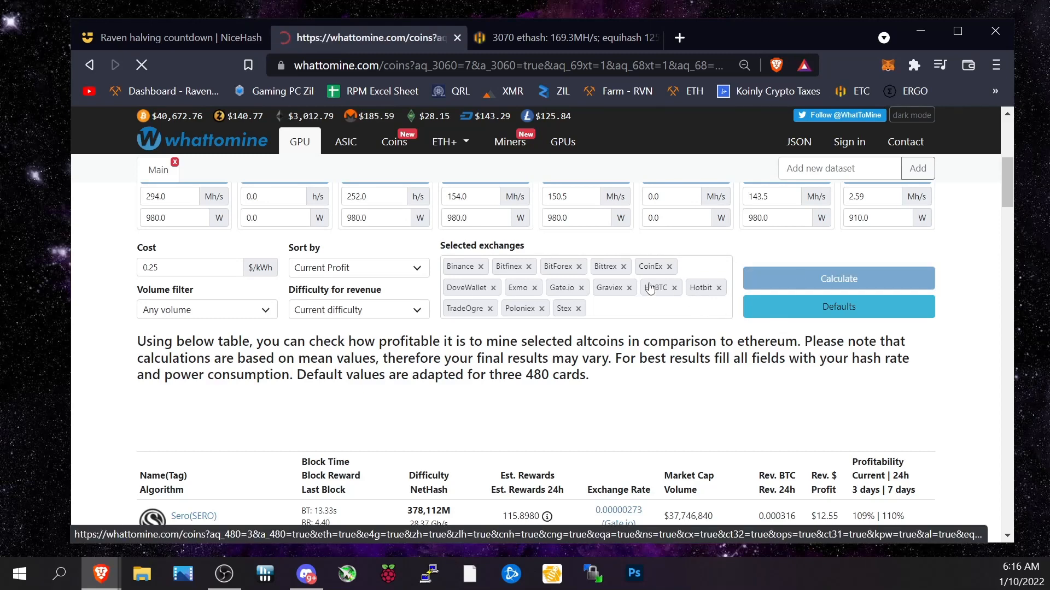
scroll(260, 389, "down", 3)
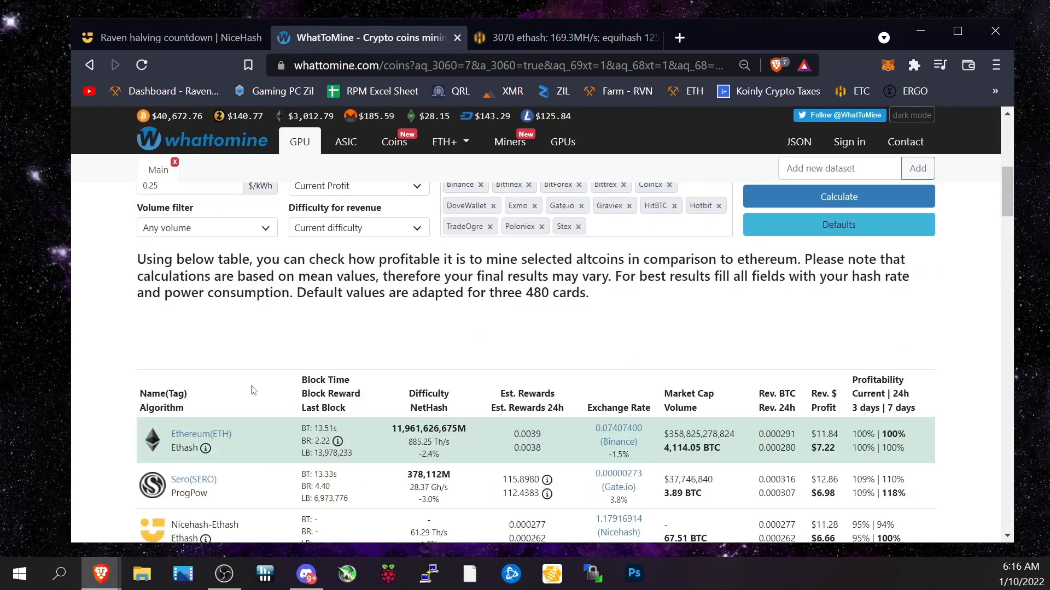
scroll(260, 389, "down", 3)
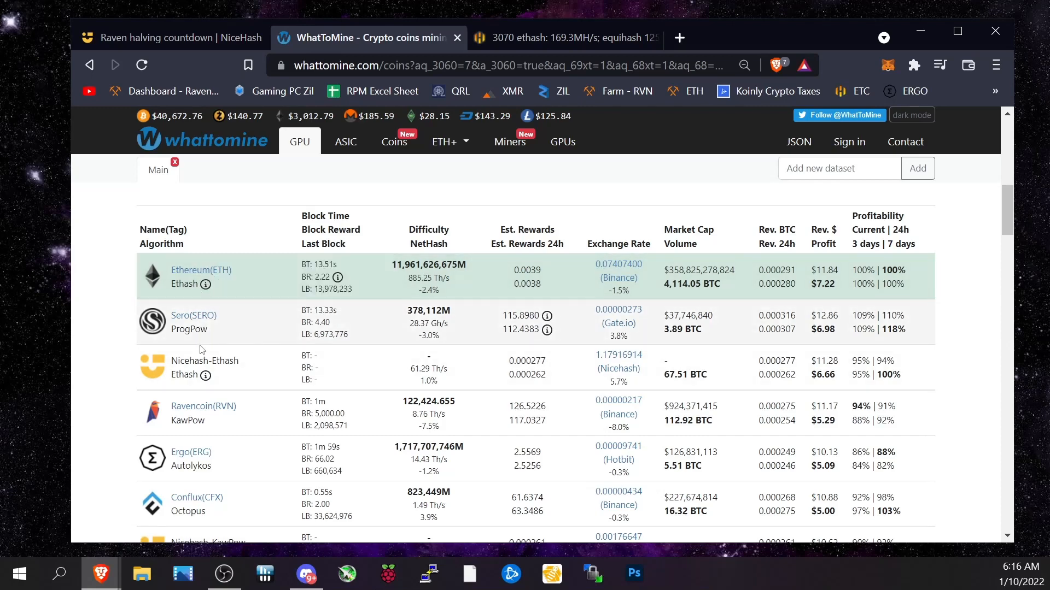
scroll(328, 353, "down", 2)
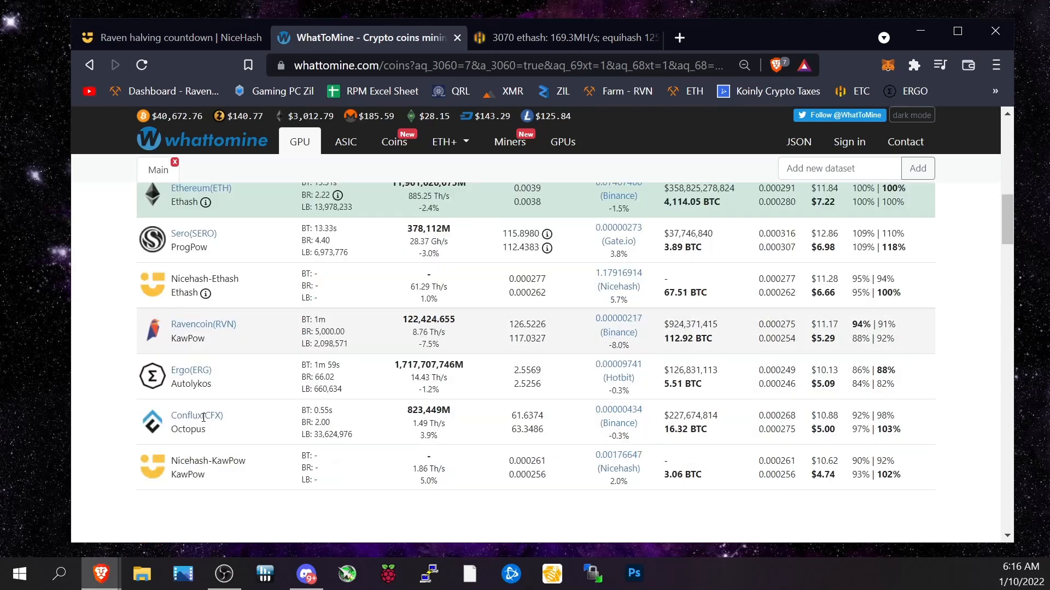
scroll(427, 379, "down", 1)
scroll(328, 414, "down", 1)
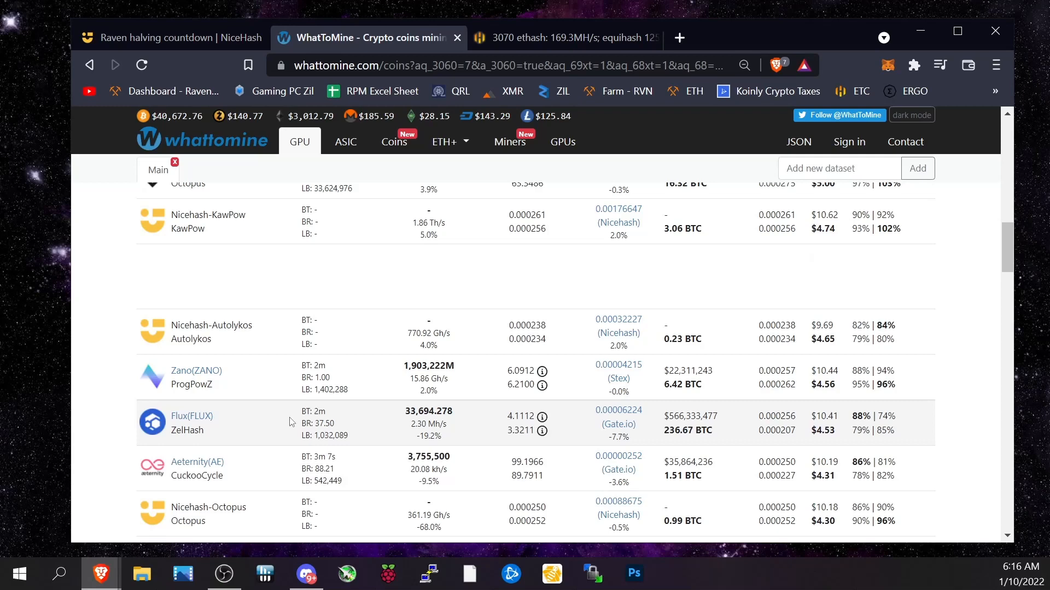
scroll(291, 422, "down", 1)
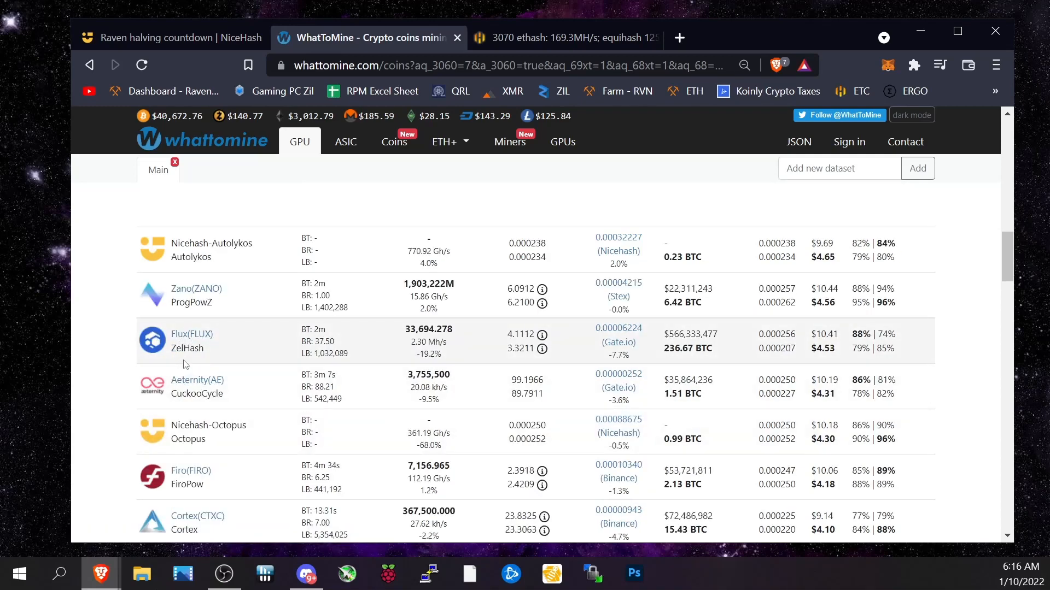
scroll(184, 364, "up", 2)
scroll(206, 329, "up", 2)
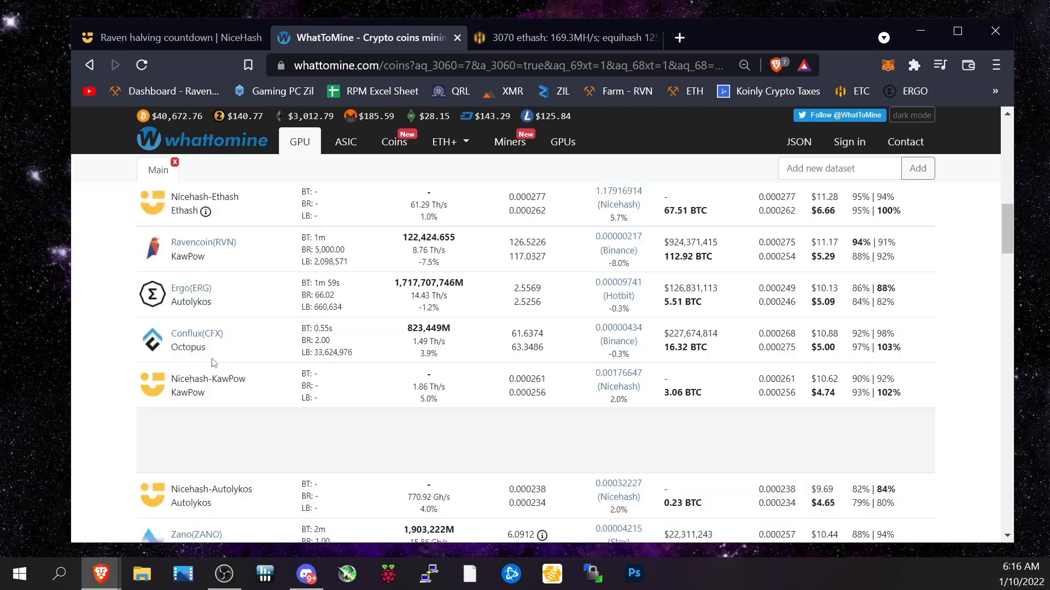
scroll(221, 287, "up", 2)
scroll(232, 244, "up", 1)
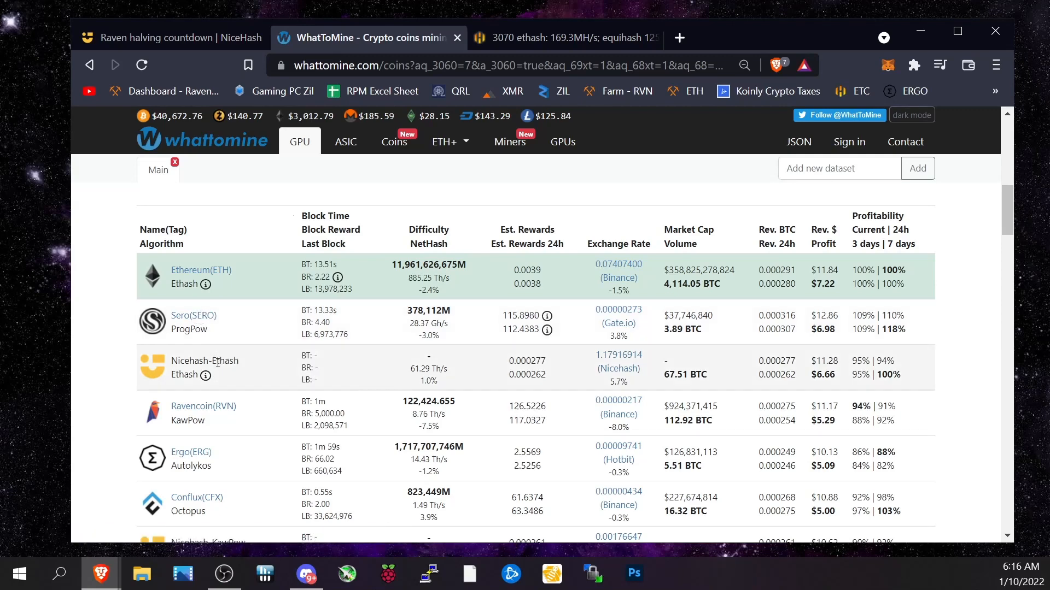
scroll(219, 362, "down", 1)
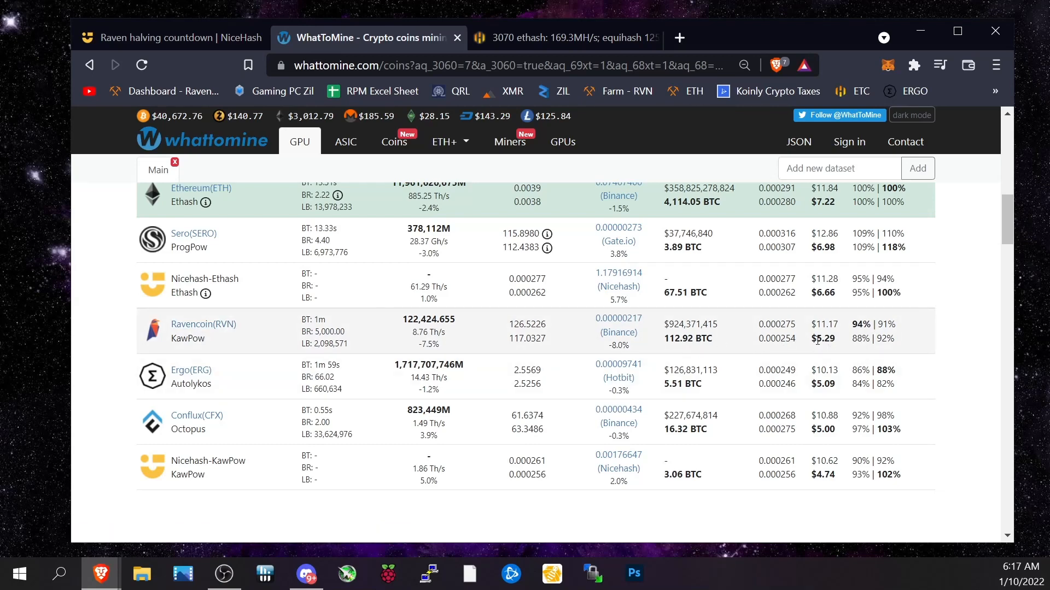
double_click(824, 325)
left_click(825, 330)
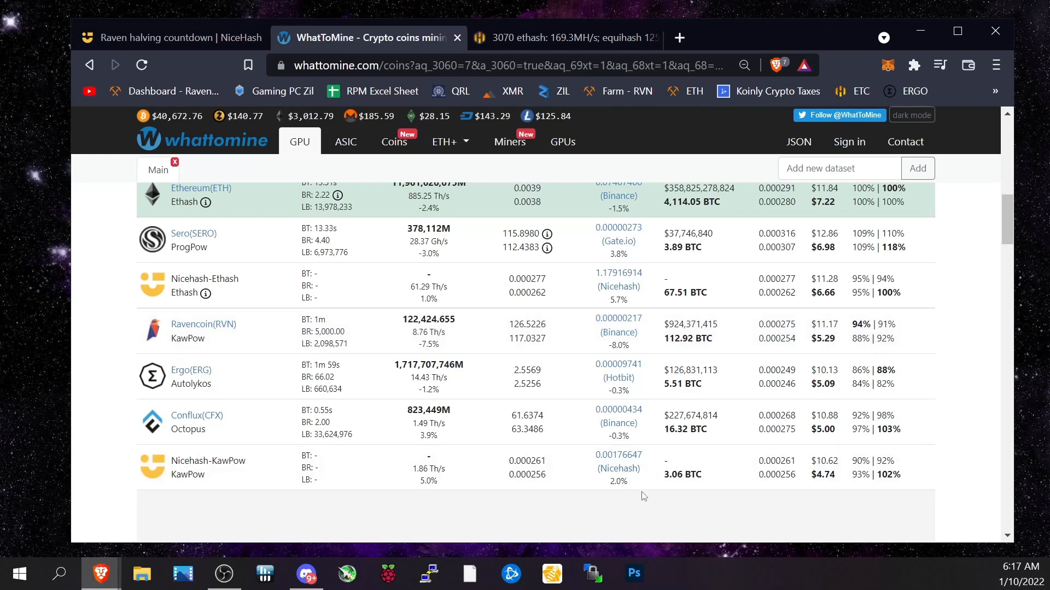
scroll(603, 474, "down", 2)
scroll(197, 500, "down", 1)
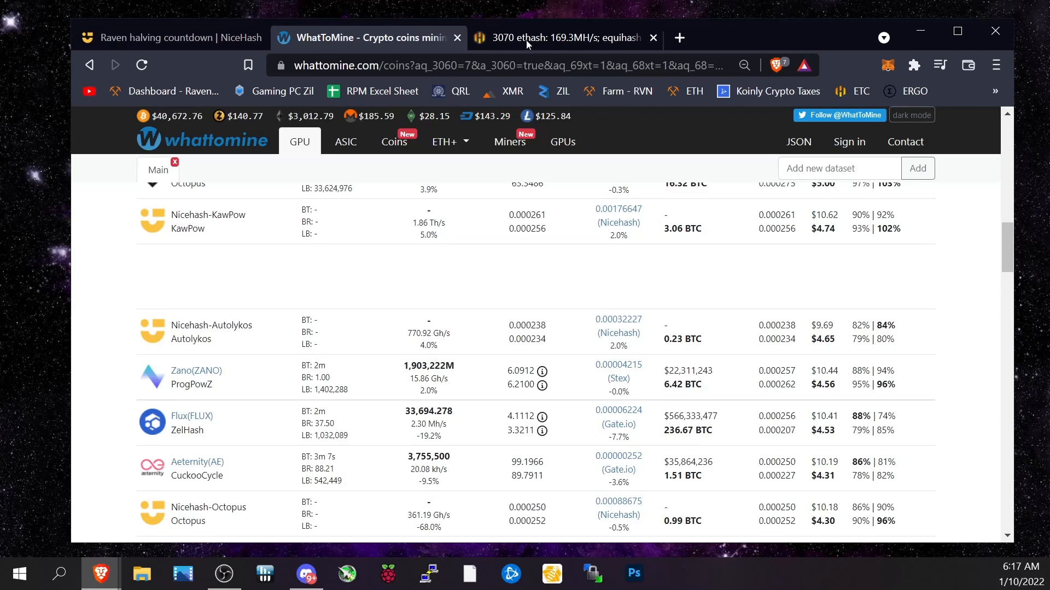
Review the Hive OS flight sheet, highlighting the EQUIHASH 125/4 and ETHASH algorithm labels.
left_click(527, 39)
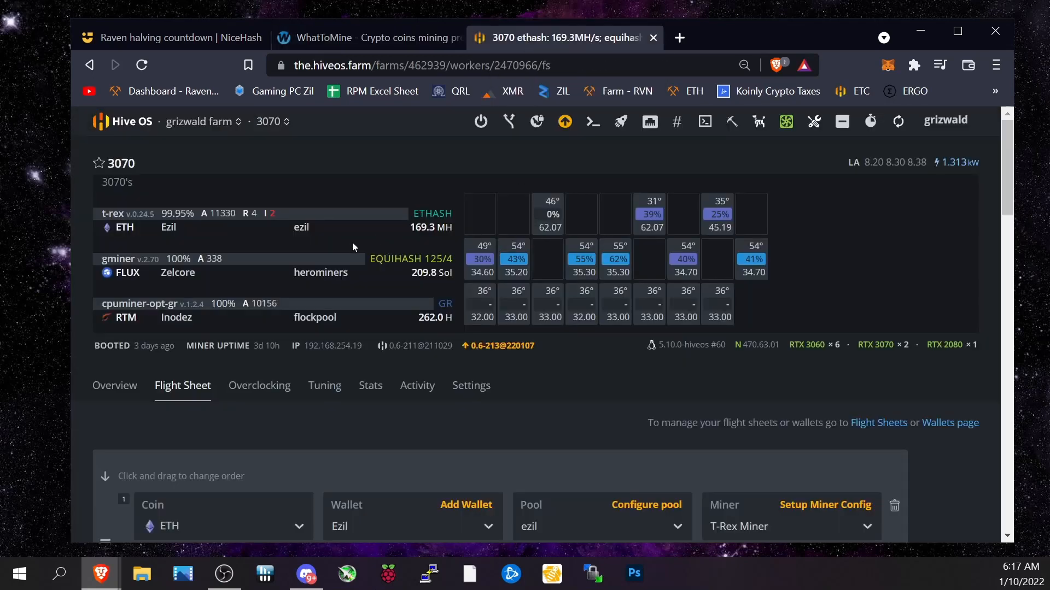
scroll(240, 180, "down", 5)
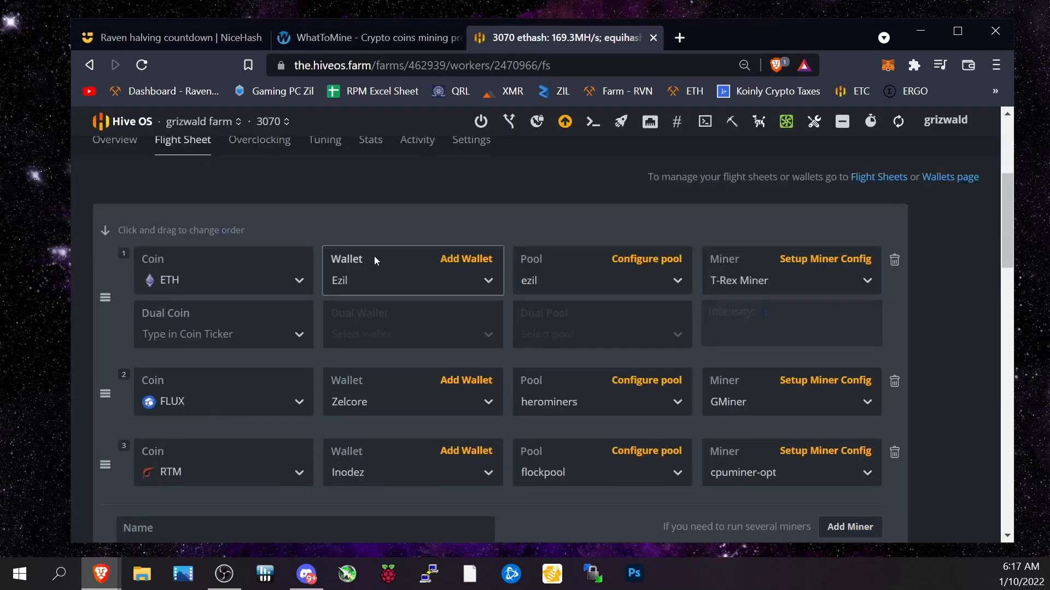
scroll(374, 256, "down", 2)
scroll(481, 255, "up", 7)
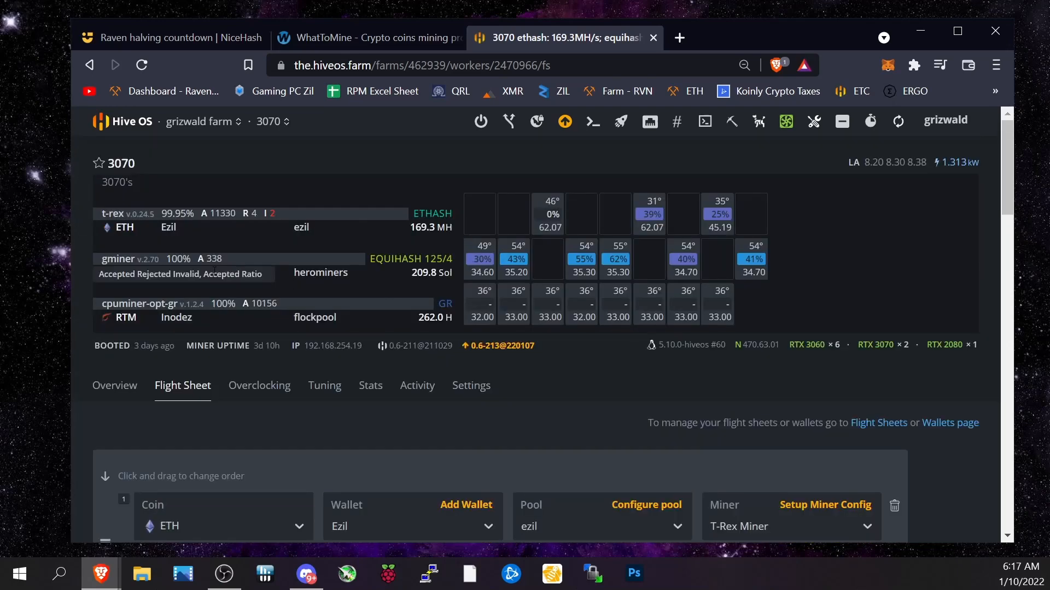
left_click_drag(369, 261, 448, 257)
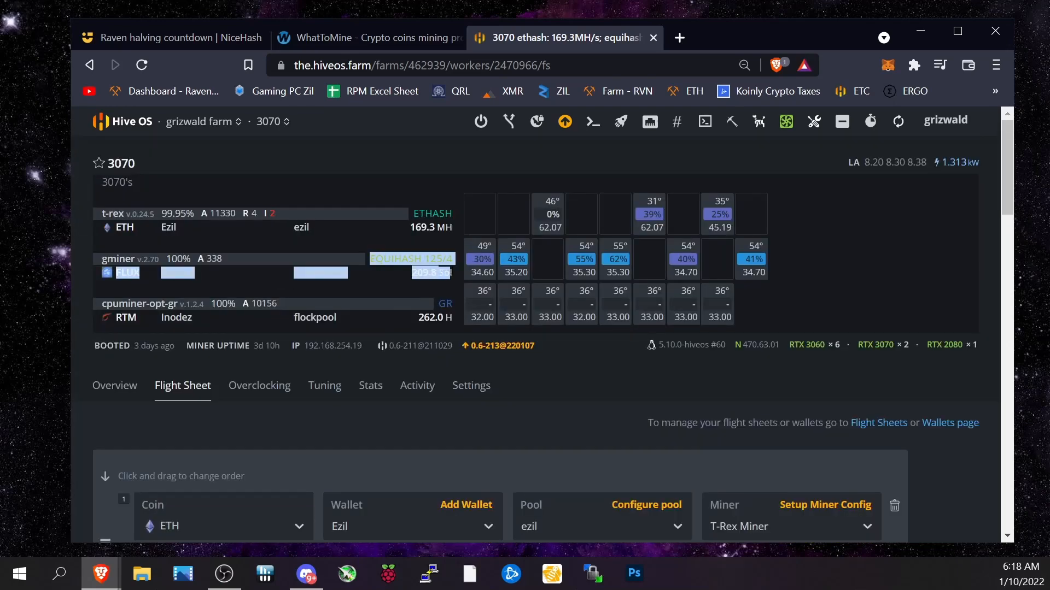
left_click(361, 283)
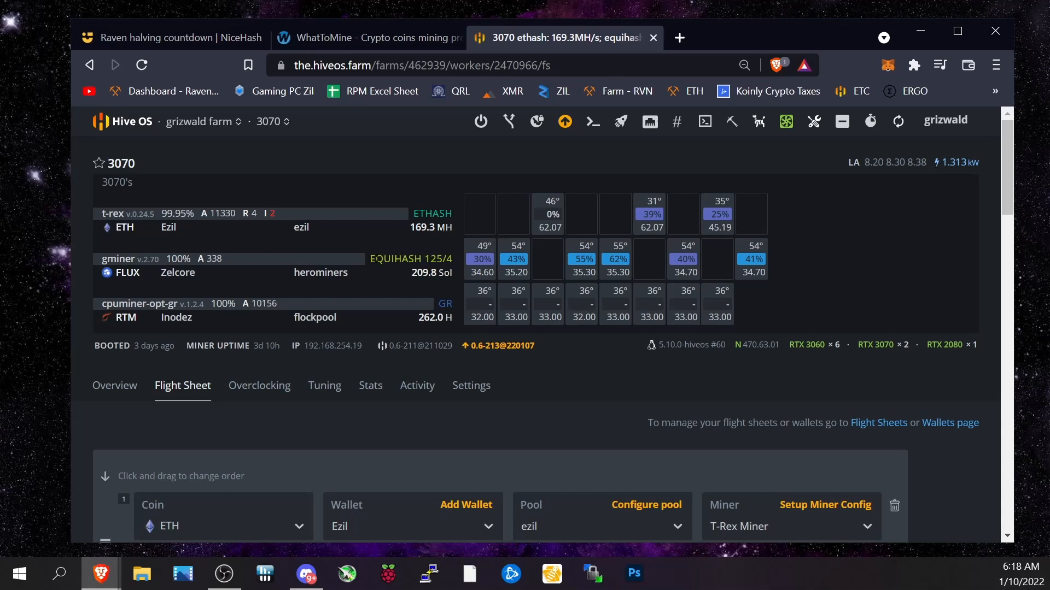
left_click_drag(414, 213, 445, 214)
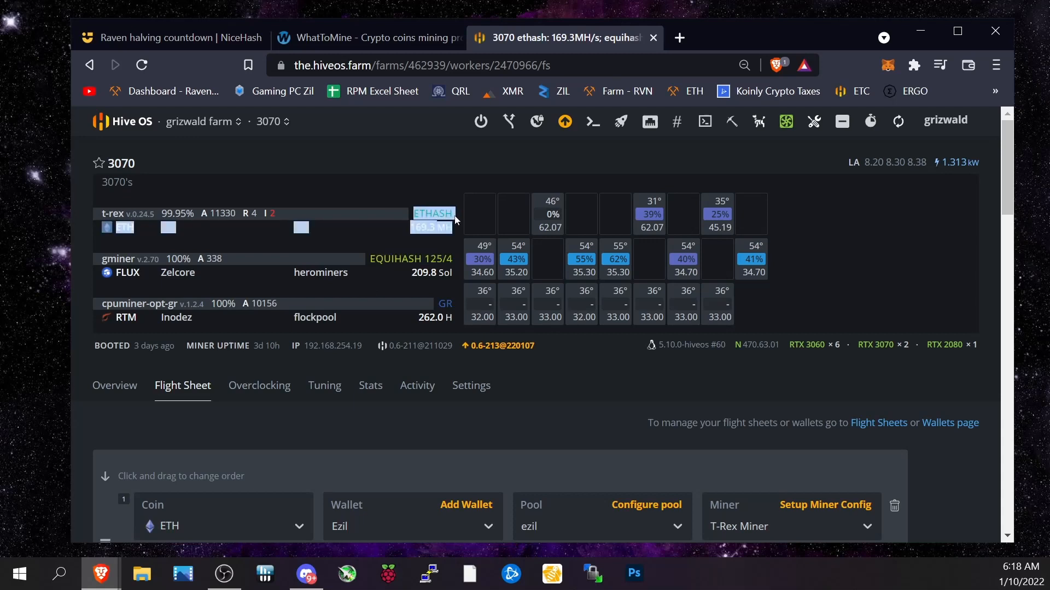
left_click(377, 271)
mouse_move(371, 258)
left_mouse_down()
mouse_move(421, 258)
mouse_move(402, 271)
left_mouse_up()
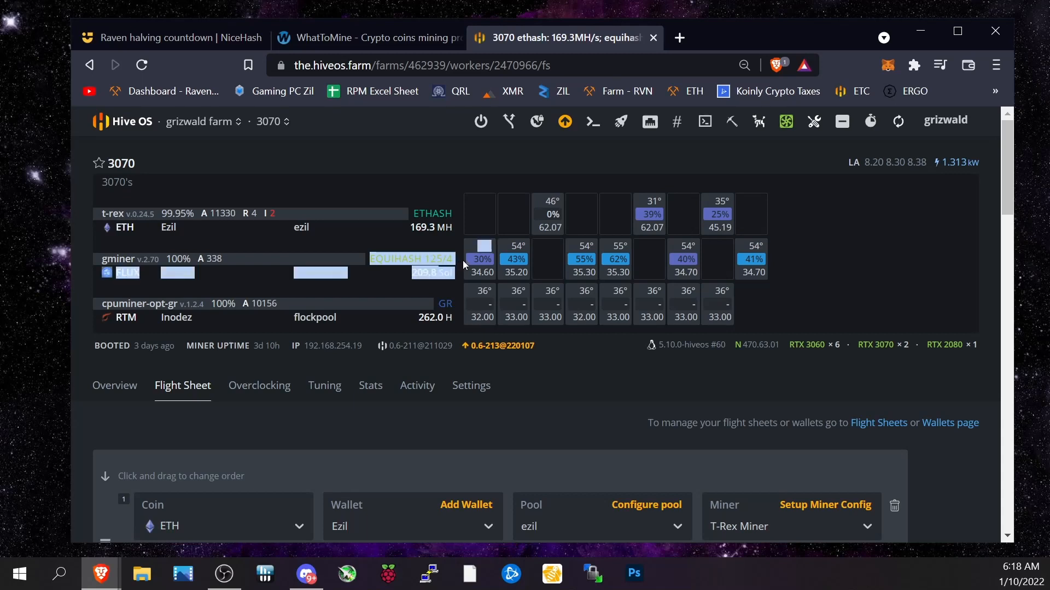
left_click(400, 263)
mouse_move(131, 258)
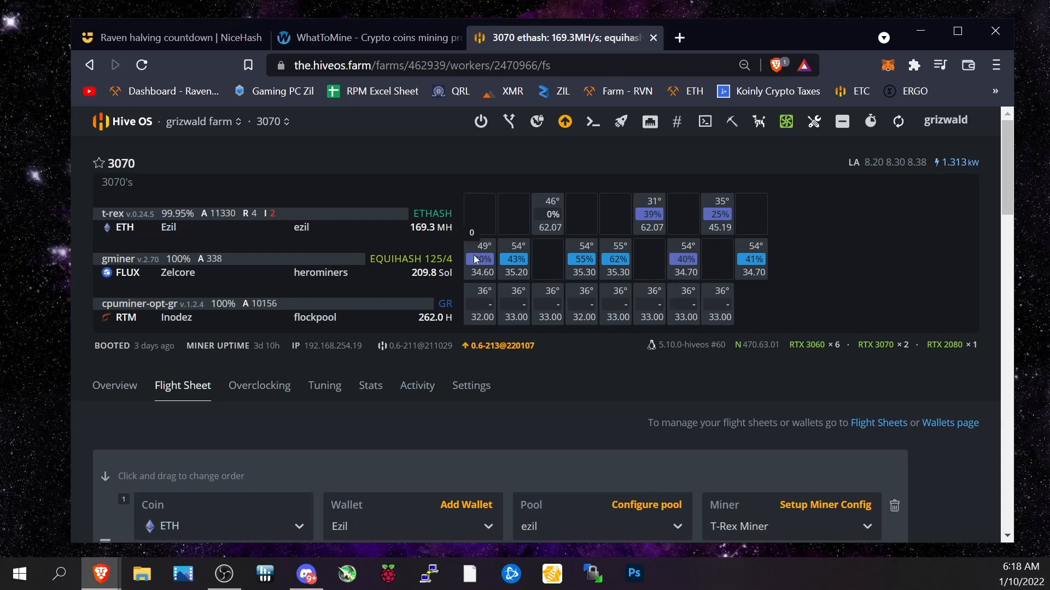
scroll(473, 255, "down", 3)
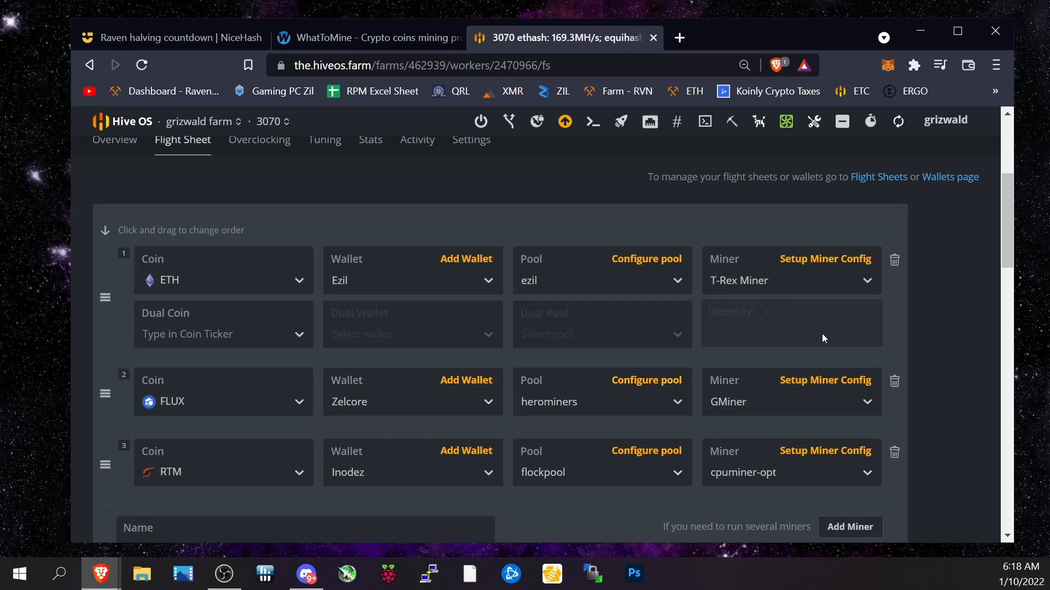
Check the FLUX GMiner config's --devices list 0 1 3 4 6 8 and cancel without changes.
left_click(798, 394)
scroll(533, 328, "down", 5)
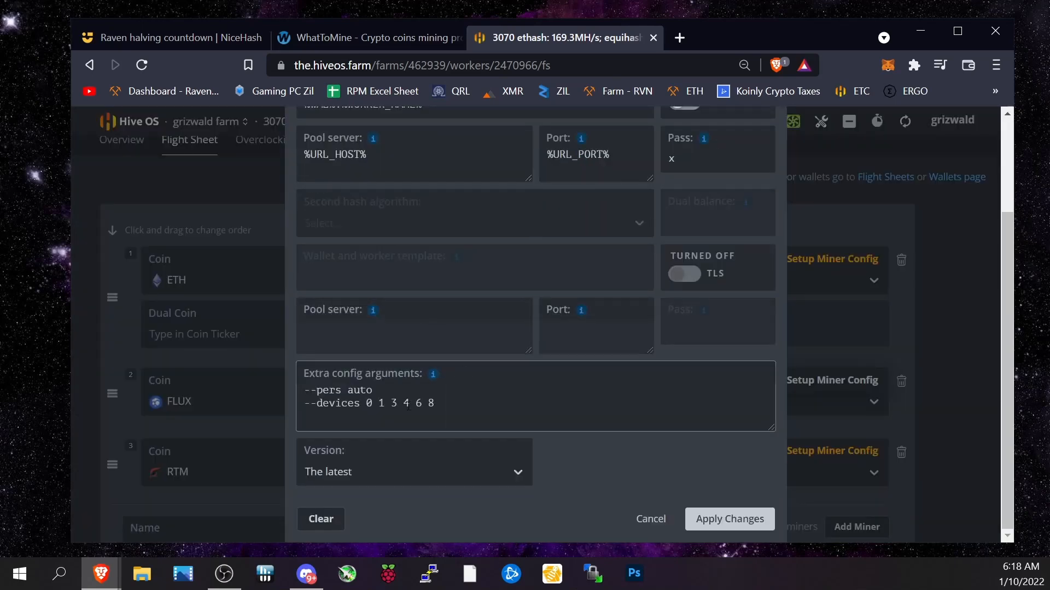
left_click_drag(435, 403, 366, 403)
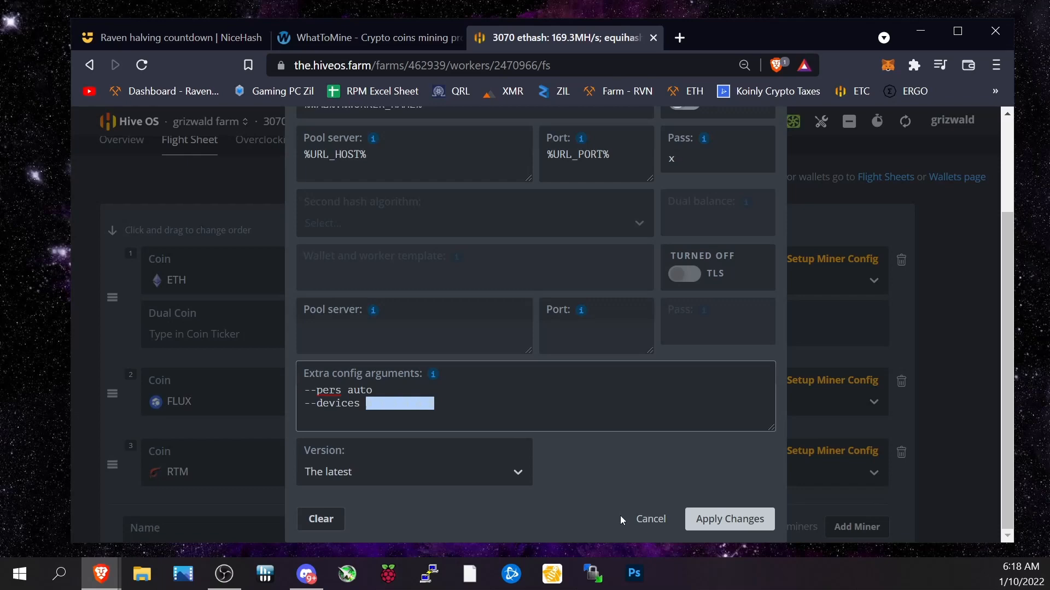
left_click(651, 518)
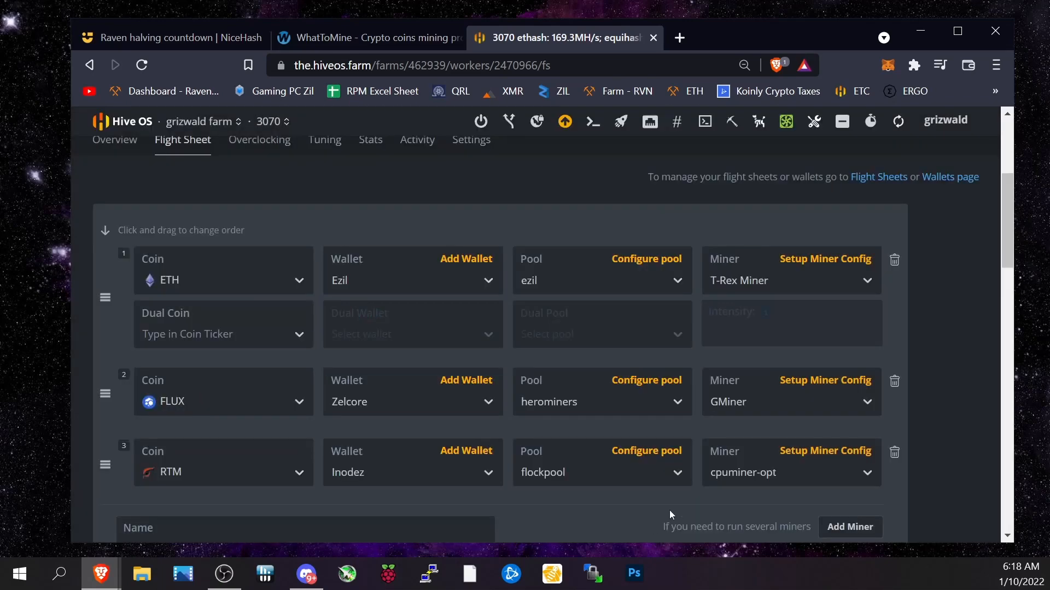
scroll(525, 328, "up", 5)
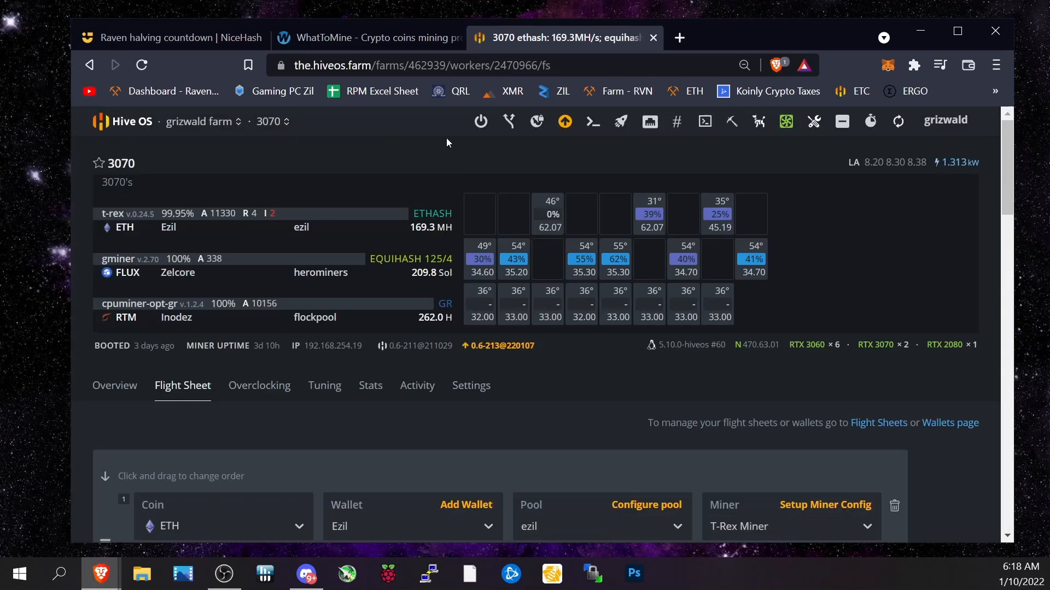
Load the HeroMiners FLUX pool page (flux.herominers.com) in a new Brave tab via the 'hero' suggestion.
left_click(679, 36)
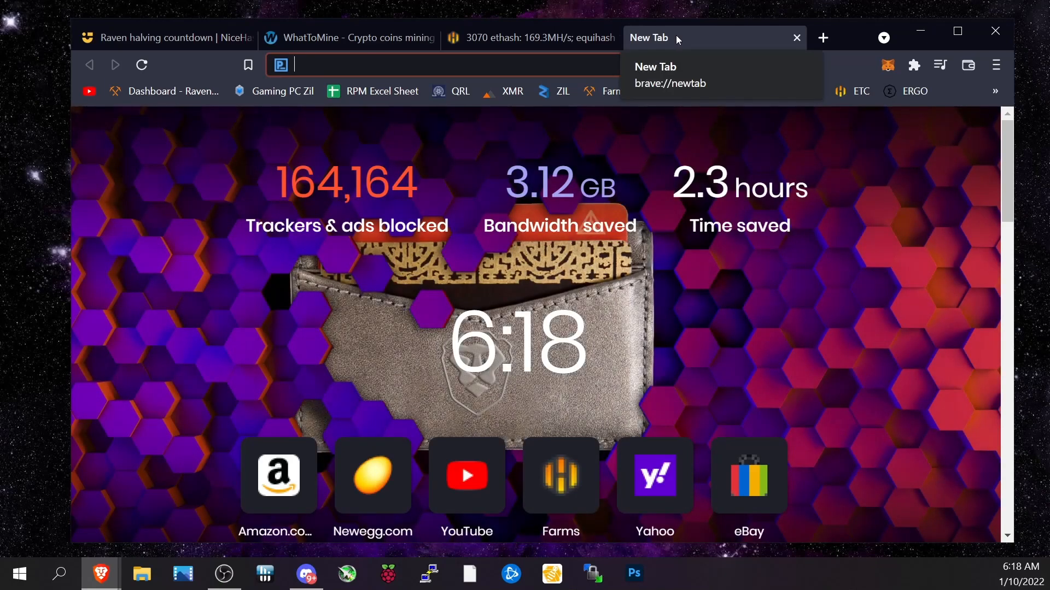
type("herominers.com")
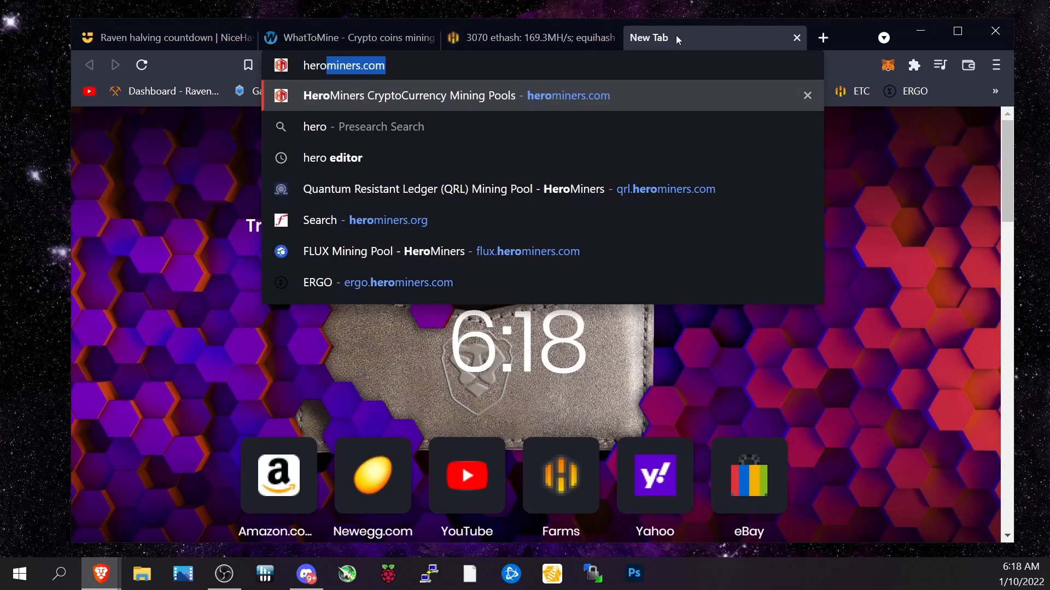
key("Down")
key("Down")
key("Down")
key("Down")
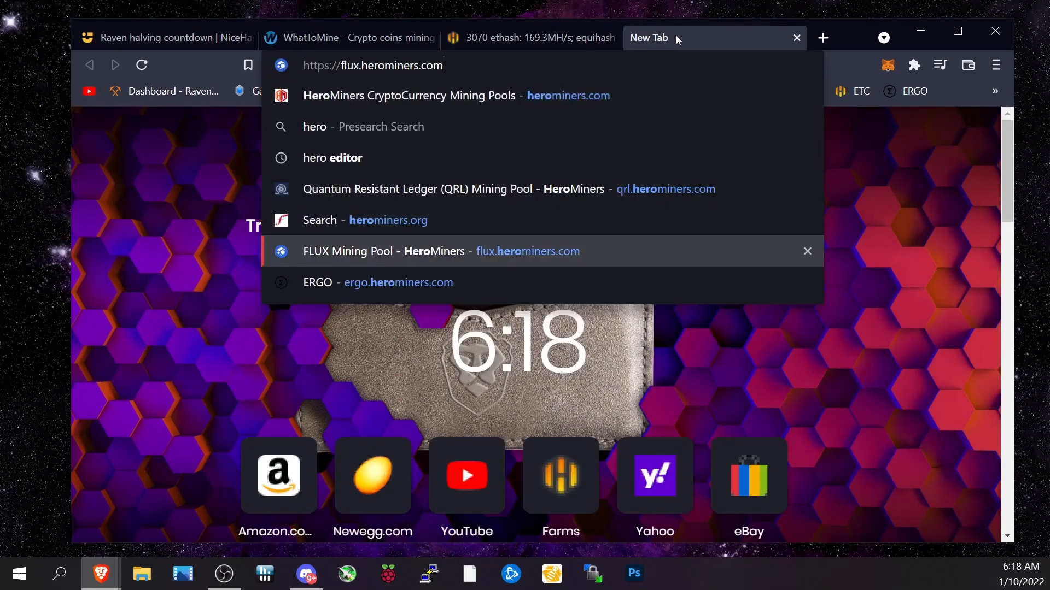
key("Return")
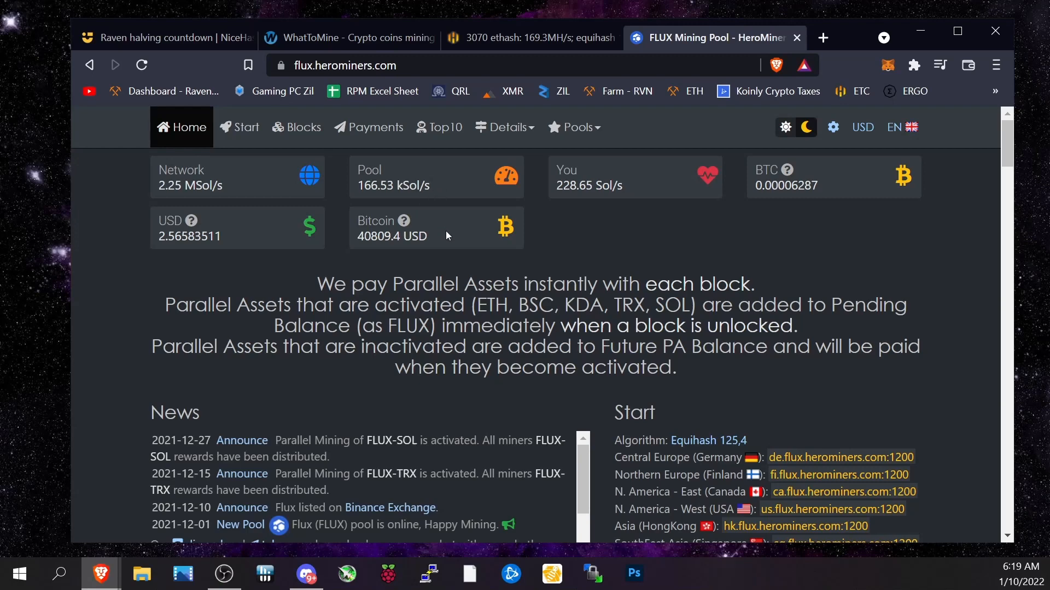
scroll(445, 236, "down", 3)
scroll(492, 254, "down", 2)
scroll(487, 275, "down", 2)
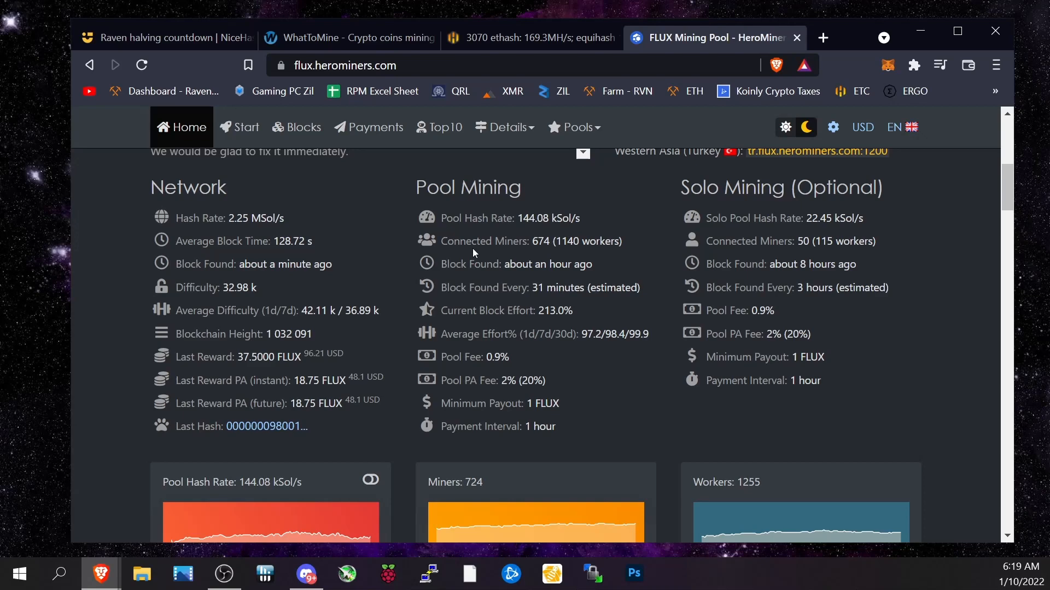
scroll(475, 245, "down", 3)
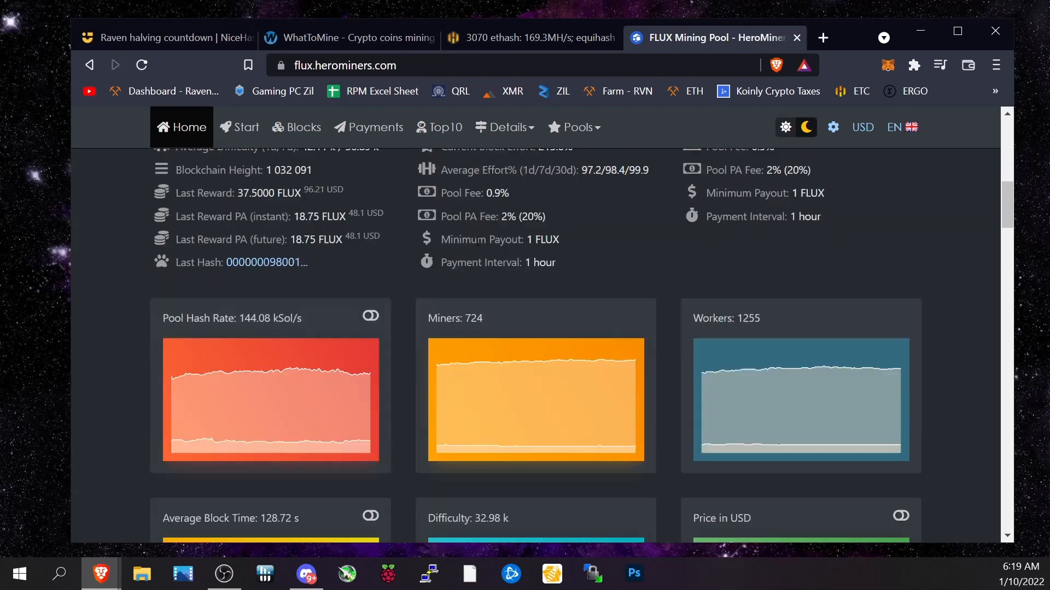
scroll(486, 287, "down", 3)
scroll(490, 281, "down", 3)
scroll(491, 281, "down", 2)
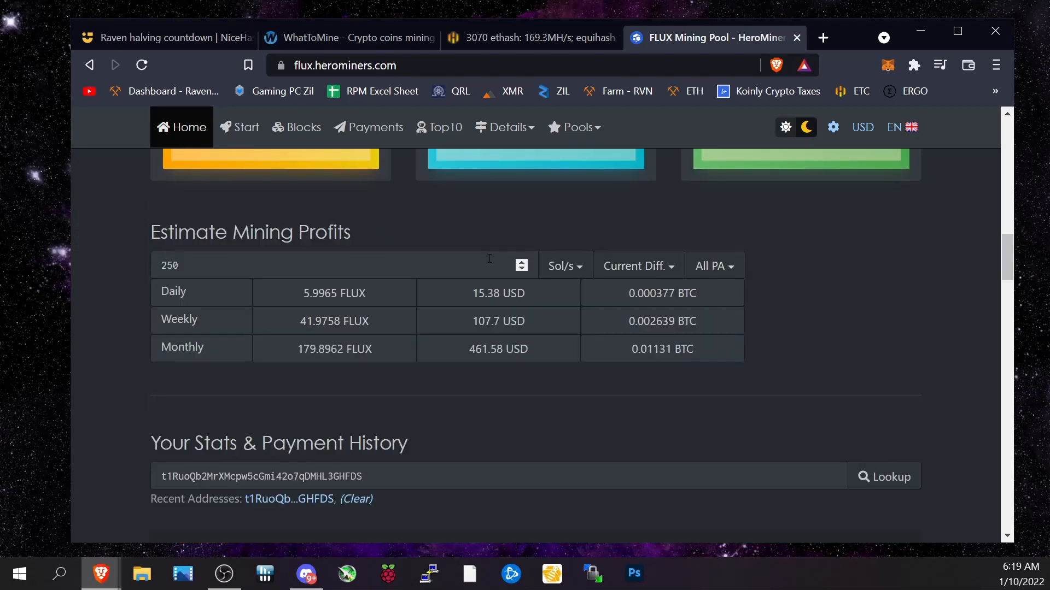
scroll(450, 290, "down", 2)
scroll(417, 284, "down", 2)
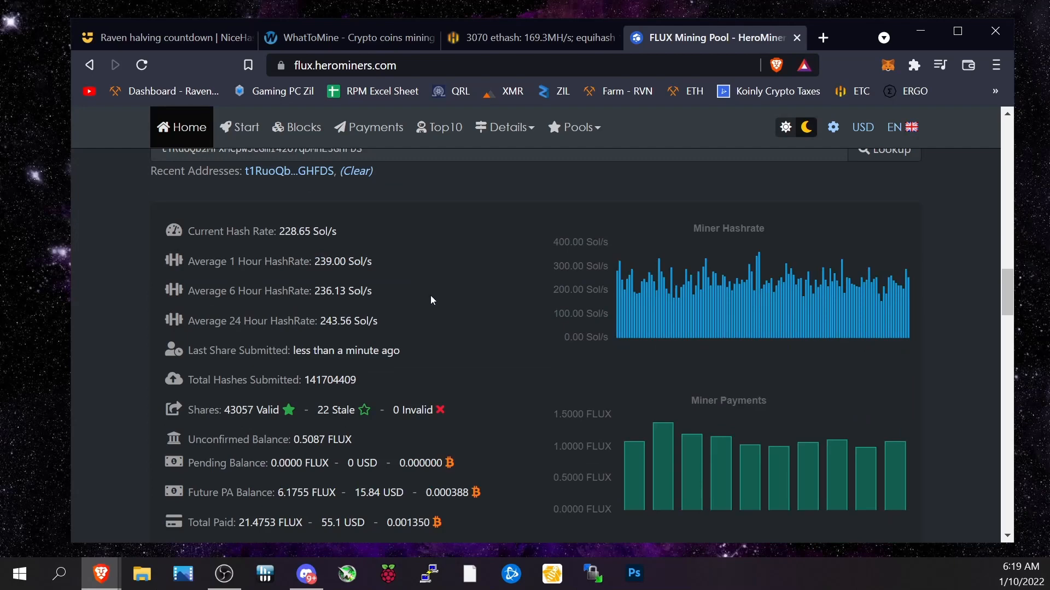
Highlight the 243.09 Sol/s 24h hashrate, 10.99 USD last day and 52.31 USD last week payouts.
left_click_drag(313, 321, 385, 321)
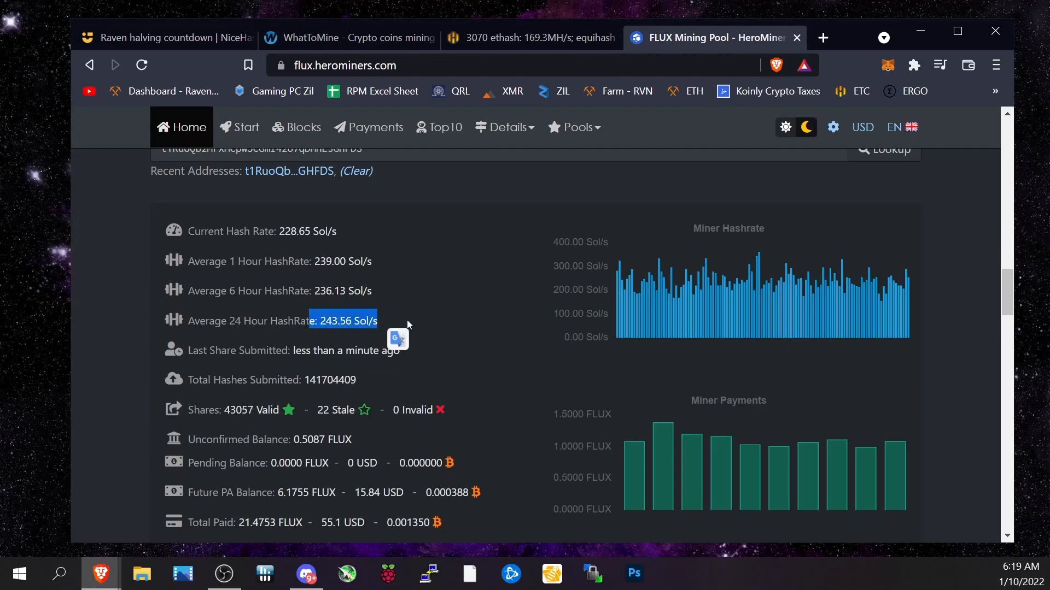
left_click(418, 278)
scroll(413, 272, "down", 2)
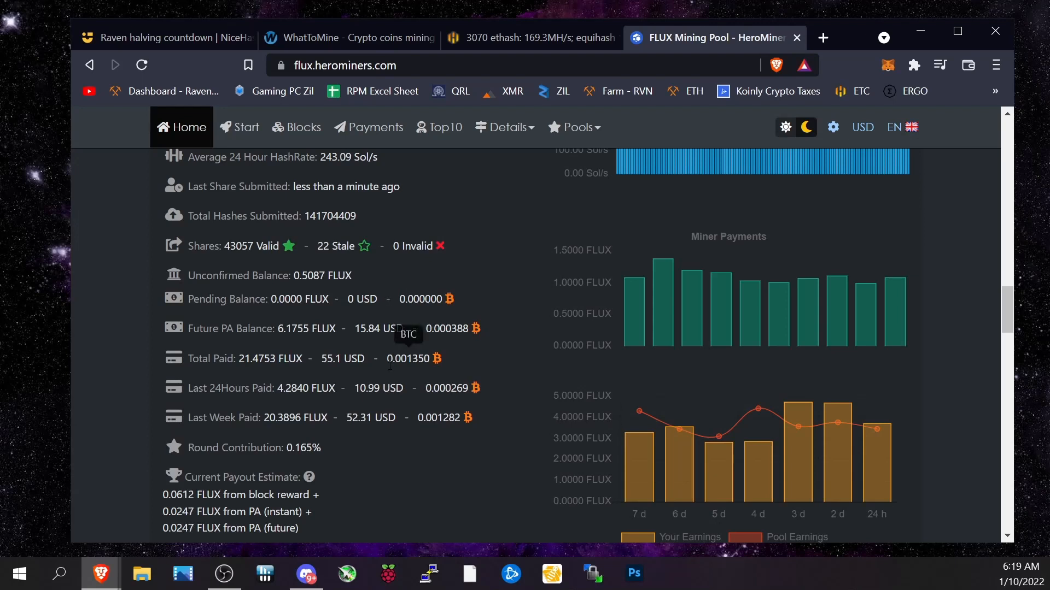
left_click_drag(360, 389, 410, 393)
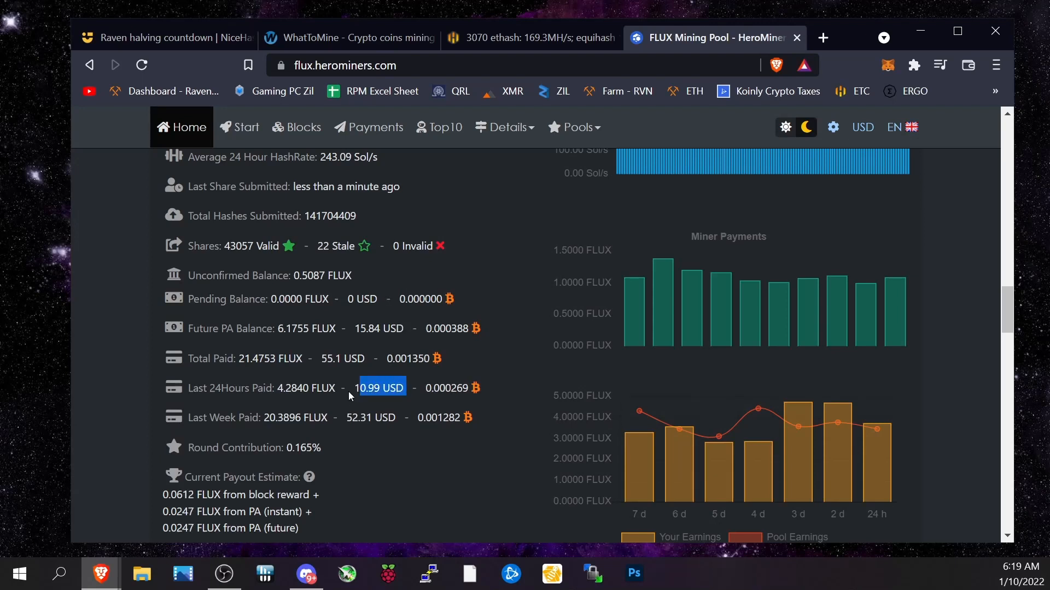
left_click_drag(347, 418, 402, 420)
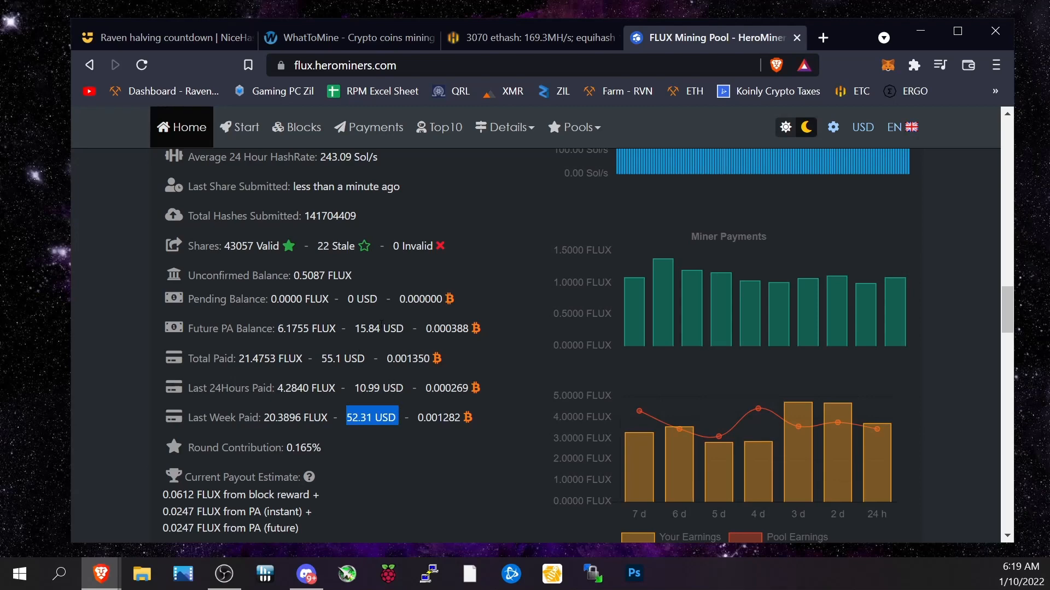
Visit the pool settings page, return Home, then go back to the new tab page.
left_click(304, 328)
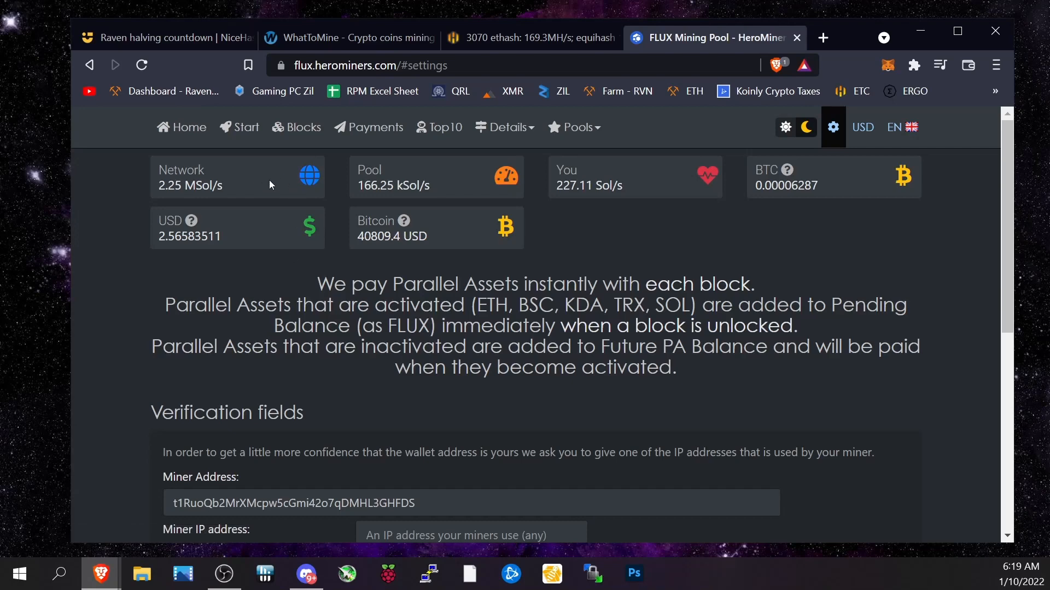
left_click(89, 64)
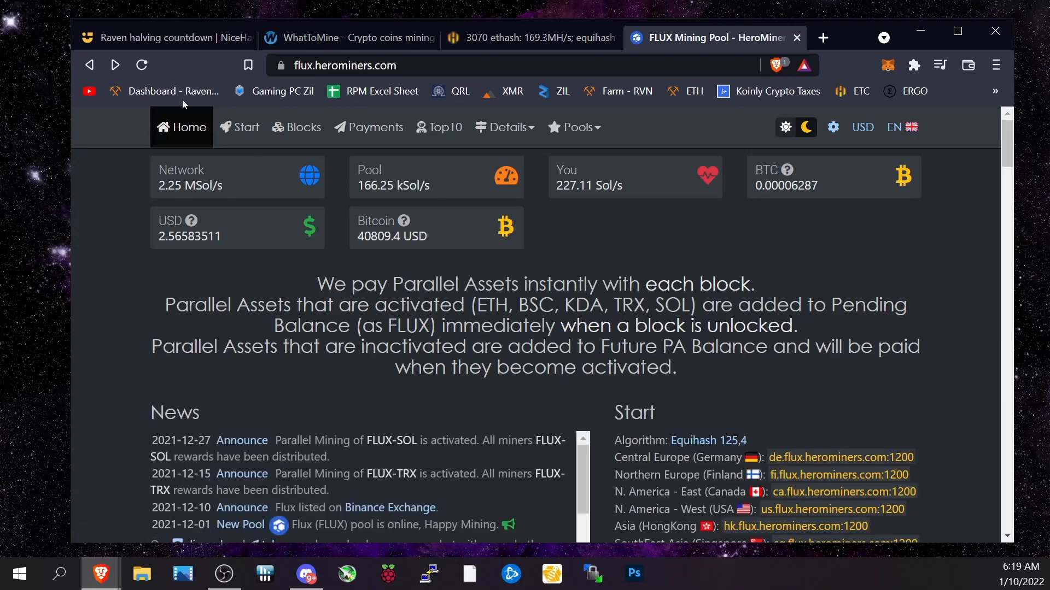
left_click(90, 65)
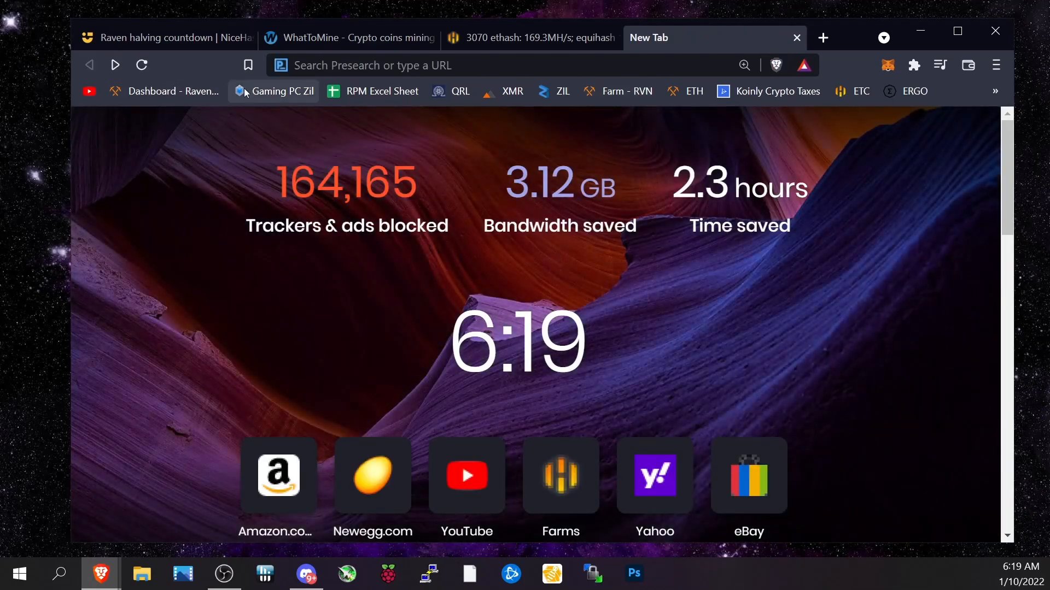
Reload the HeroMiners FLUX pool page from the 'hero' address suggestion.
left_click(386, 65)
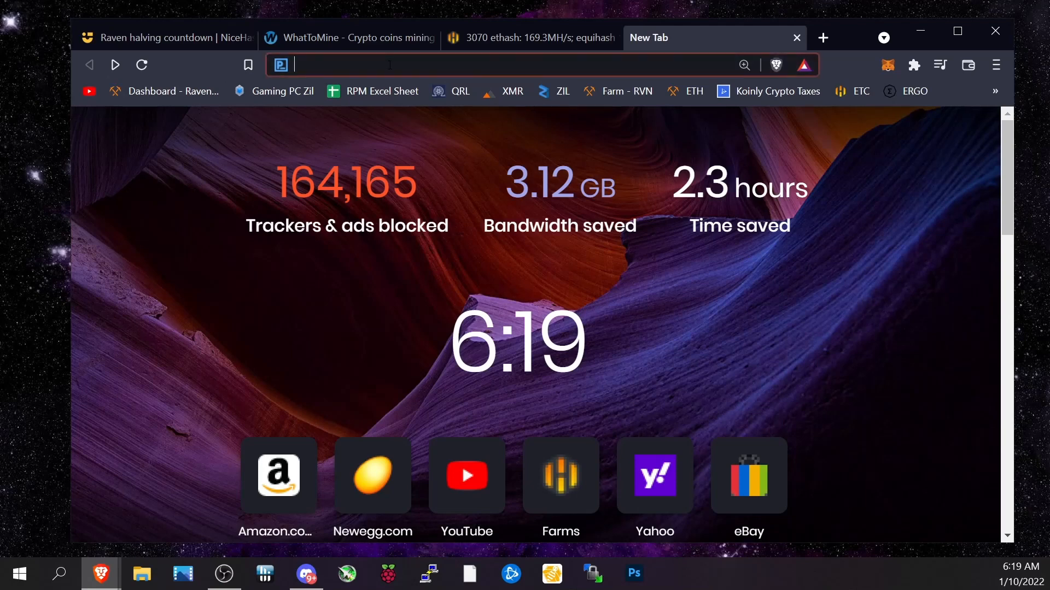
type("hero")
key("Down")
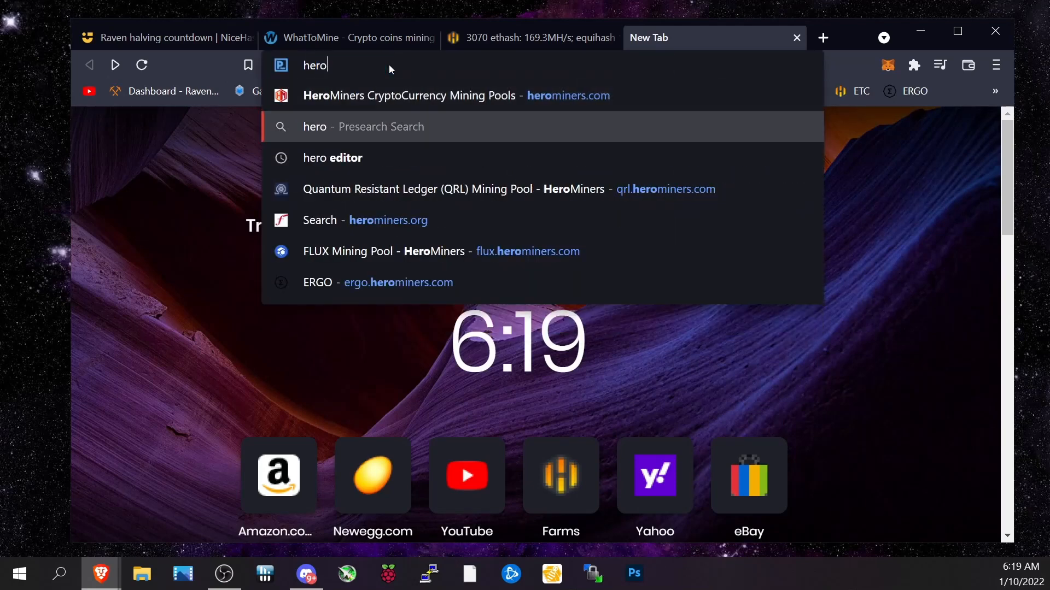
key("Down")
key("Down")
key("Down")
key("Return")
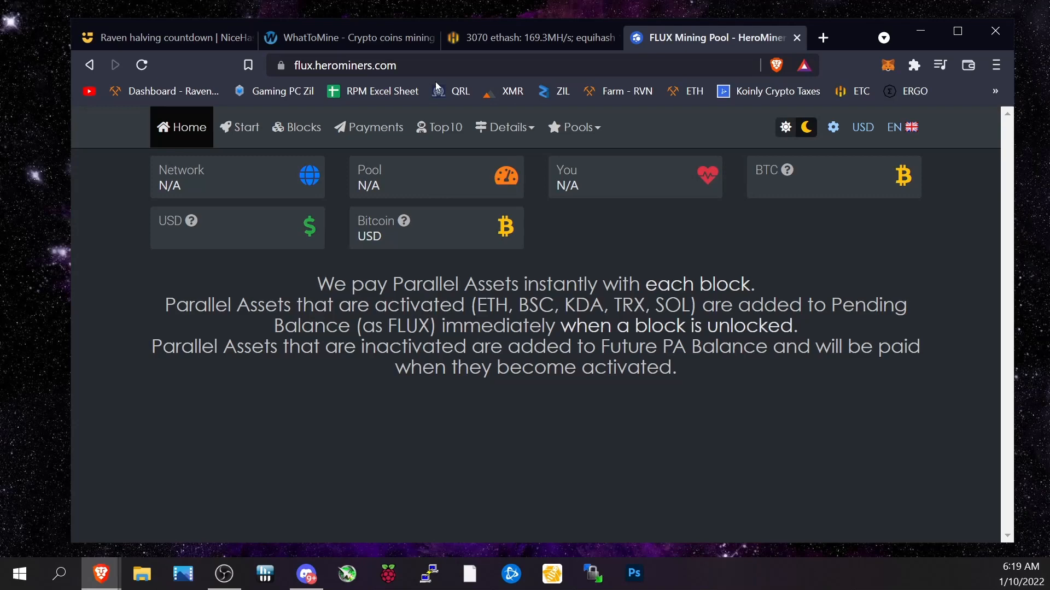
scroll(377, 415, "down", 5)
scroll(377, 415, "down", 5)
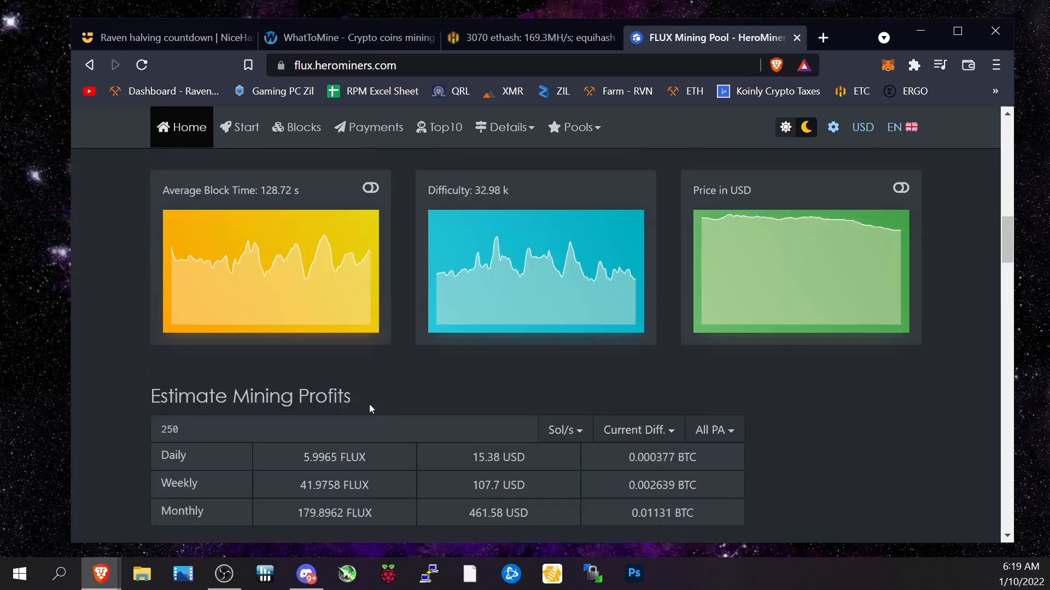
scroll(373, 394, "down", 5)
scroll(365, 370, "down", 2)
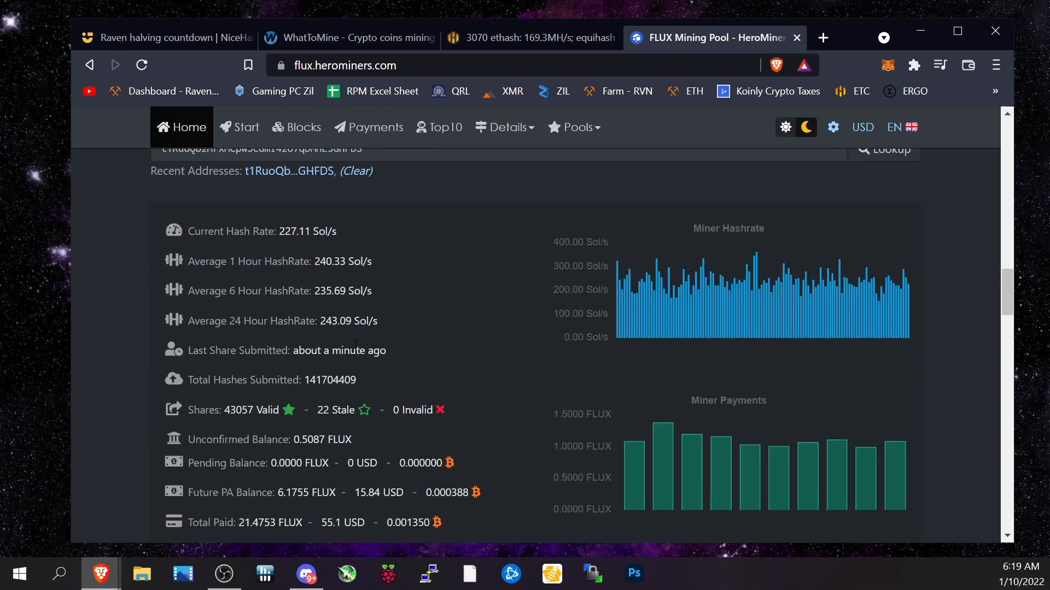
scroll(349, 358, "down", 1)
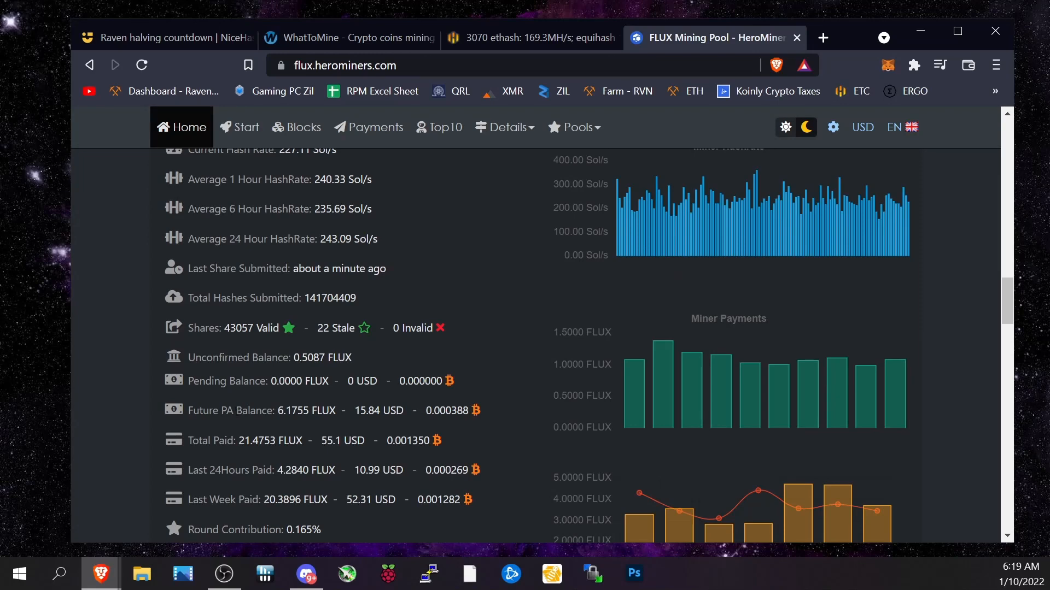
scroll(351, 408, "down", 1)
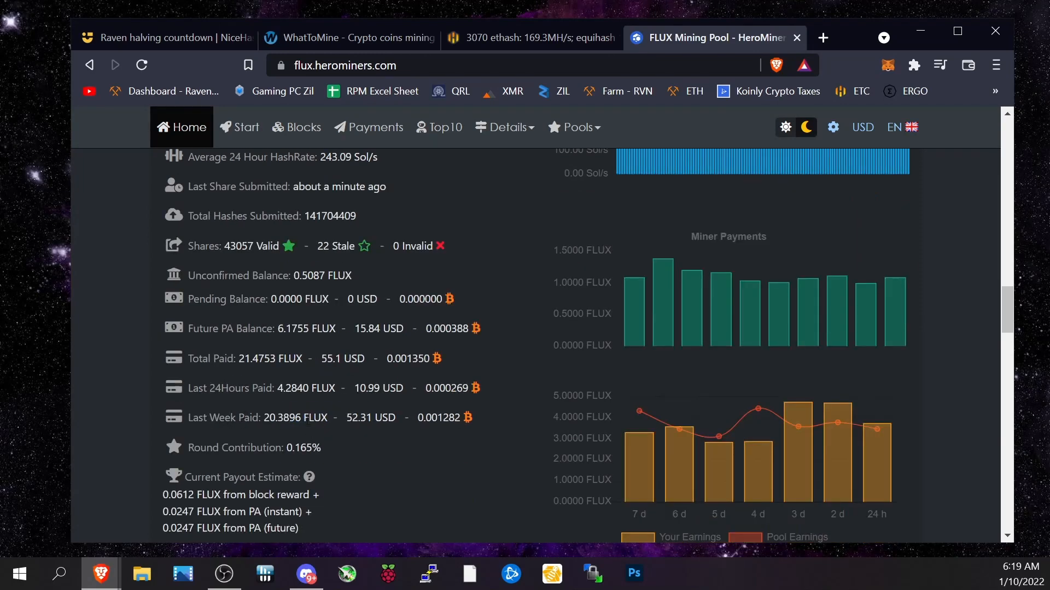
Highlight 20.3896 FLUX paid last week, the 6.1755 FLUX future PA balance and 21.4753 FLUX total paid.
left_click_drag(262, 420, 339, 424)
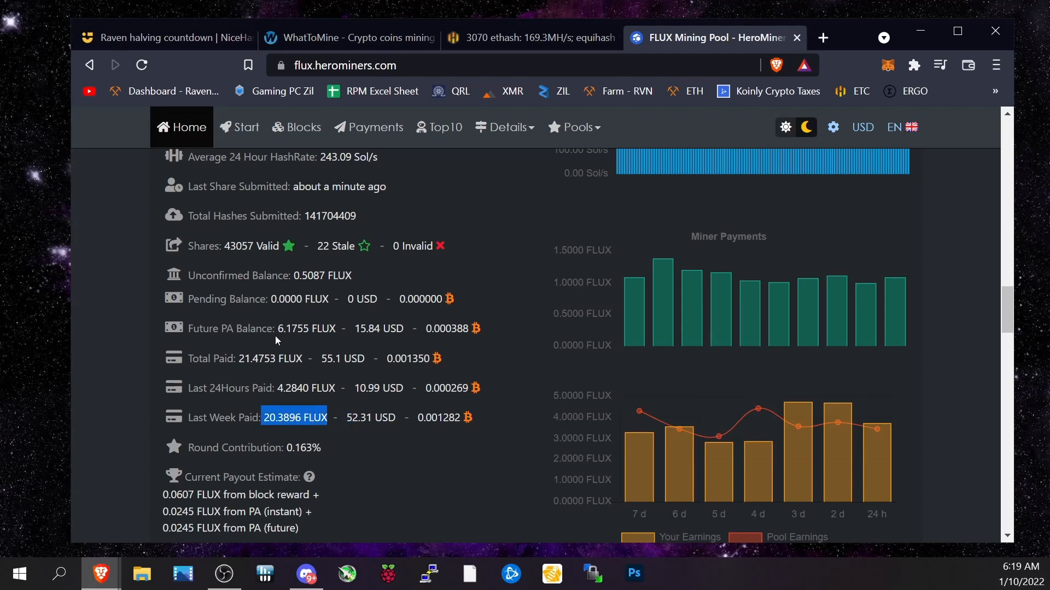
mouse_move(277, 331)
left_mouse_down()
mouse_move(317, 330)
mouse_move(262, 346)
left_mouse_up()
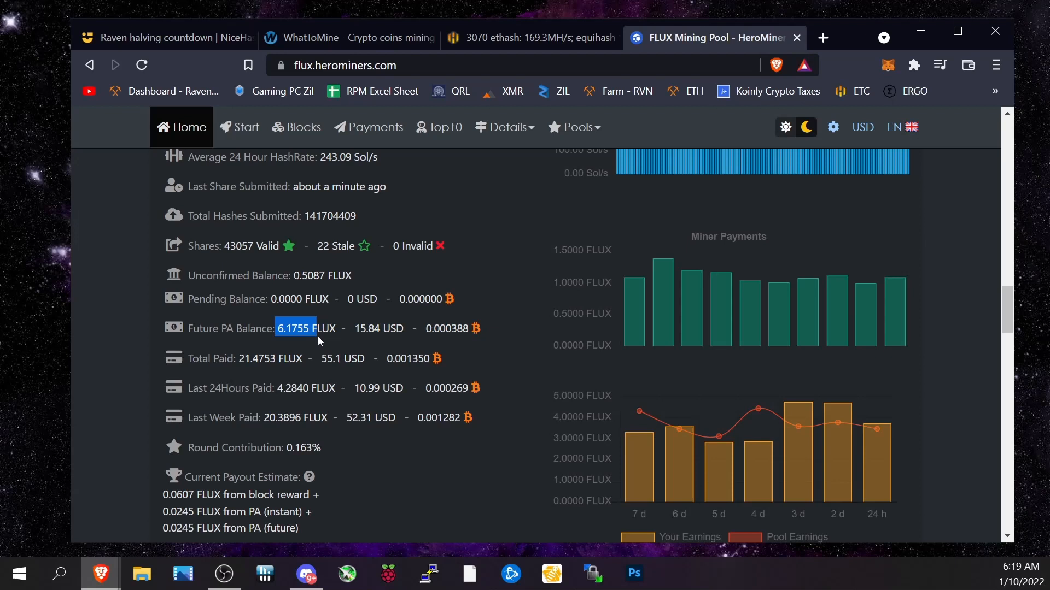
left_click(216, 343)
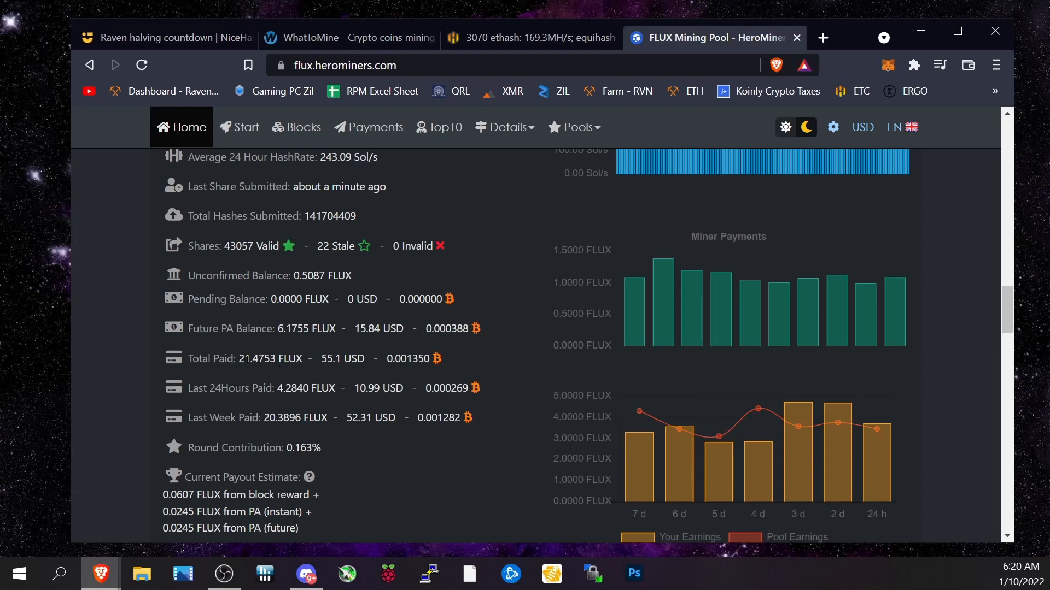
left_click_drag(240, 358, 314, 433)
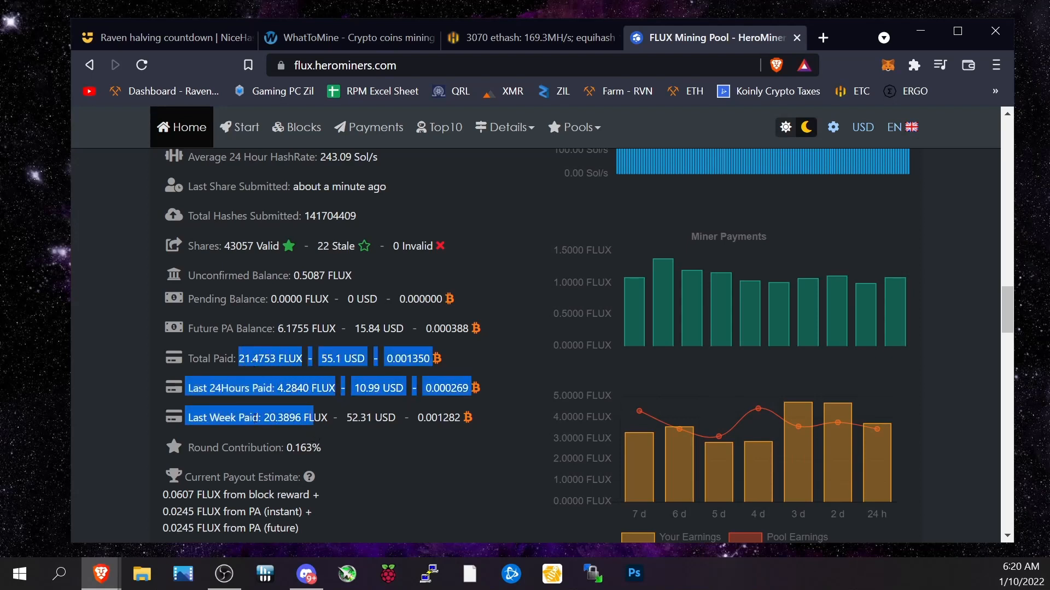
left_click(270, 418)
left_click_drag(263, 418, 324, 418)
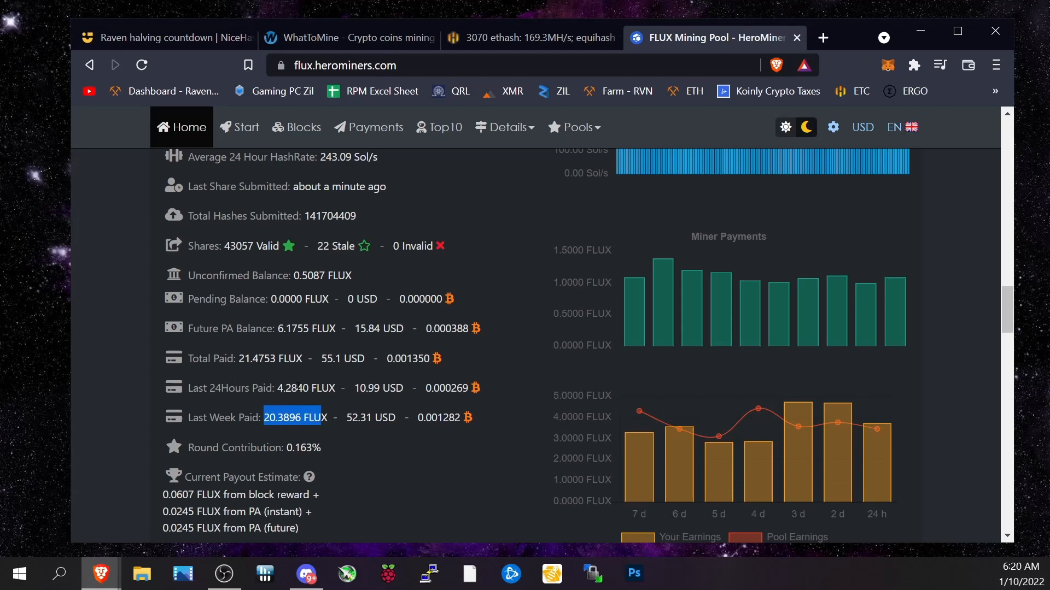